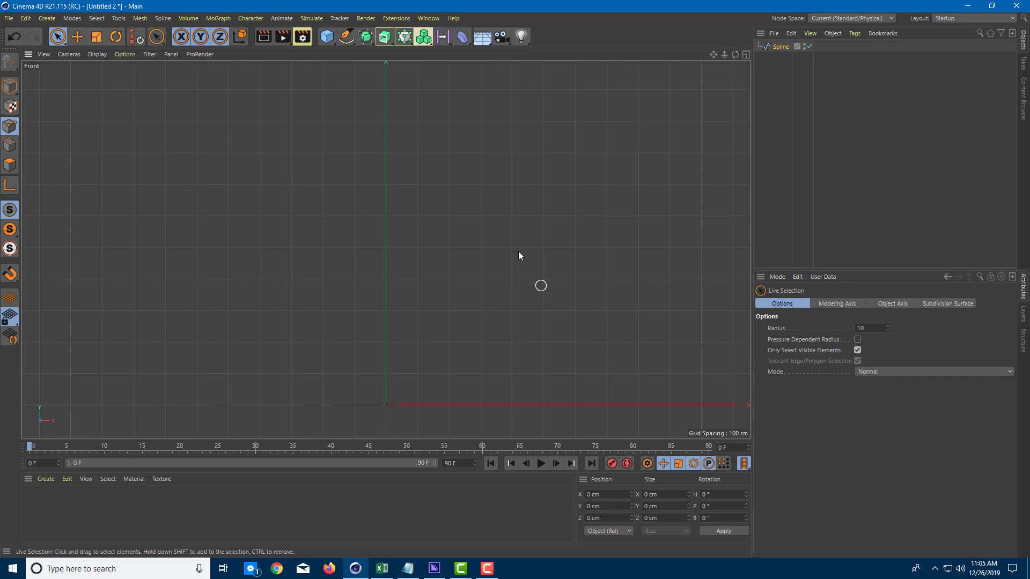
- Tear off the spline tools as a floating palette at the view's top-left
left_click(346, 38)
left_click(363, 38)
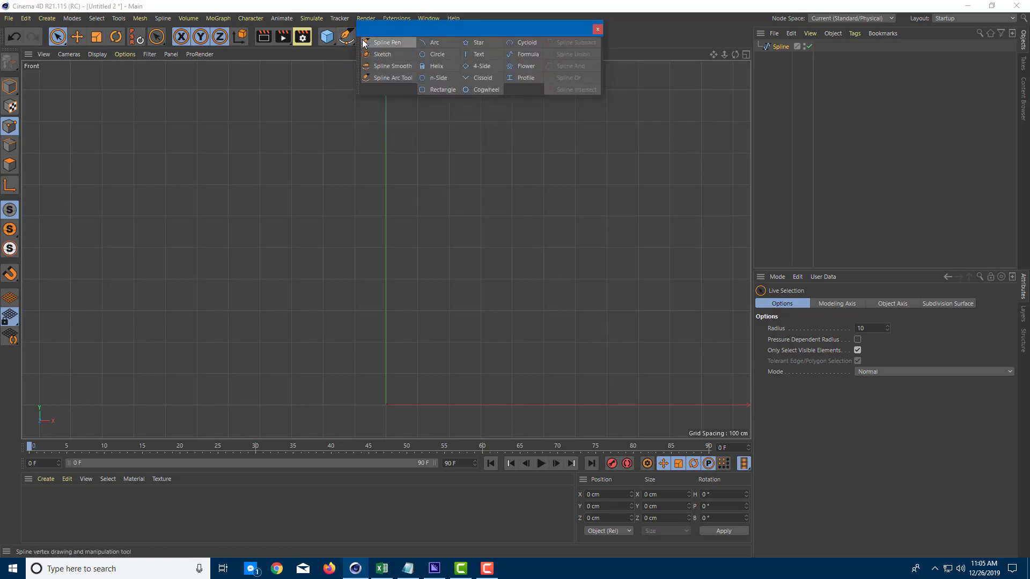
left_click_drag(394, 30, 68, 78)
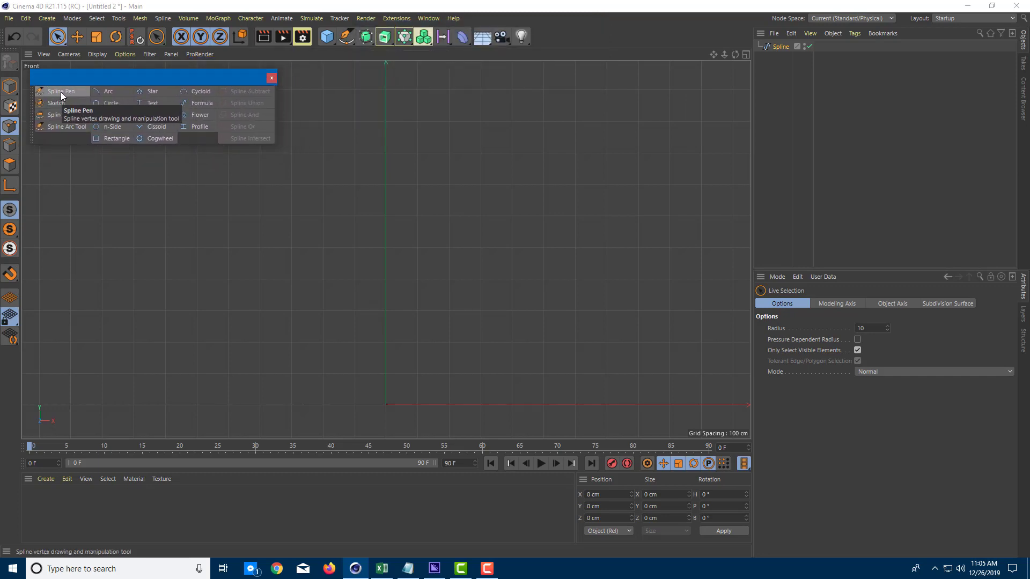
- Pick Spline Pen and place the first point on the vertical axis in the Front view
left_click(60, 92)
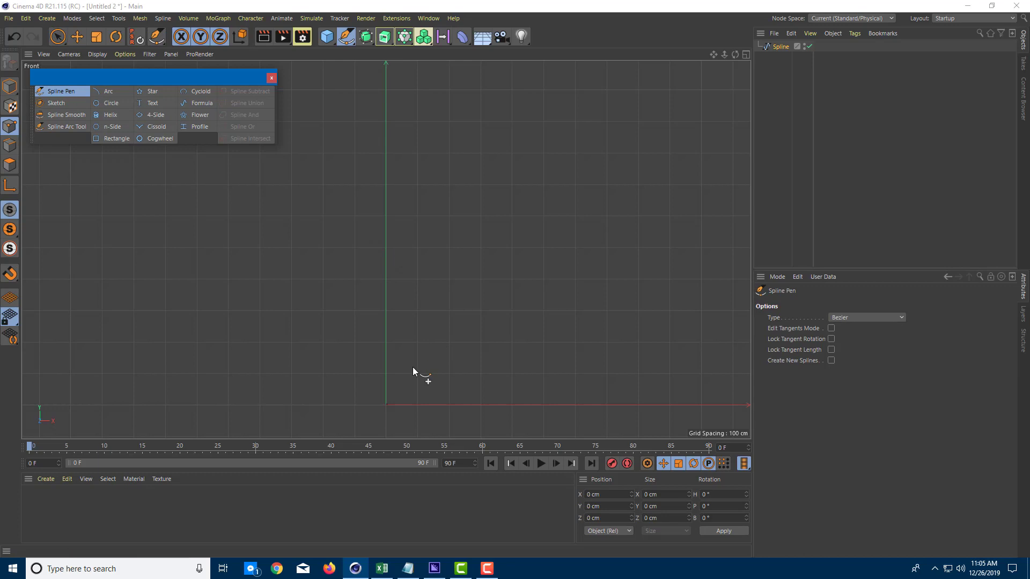
left_click(387, 387)
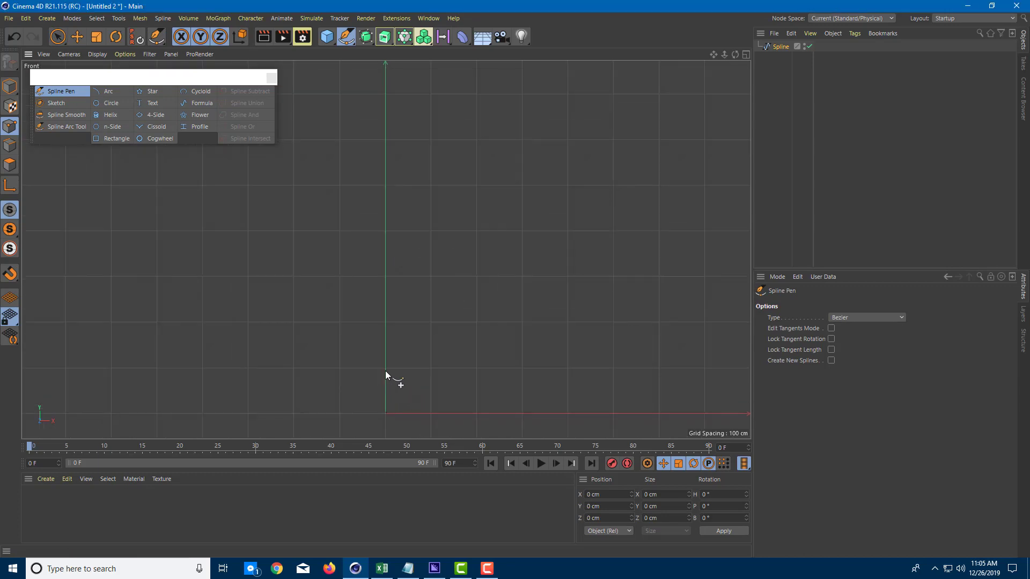
left_click(385, 366)
- Add Bezier points shaping the bulging body and narrow neck
scroll(471, 321, "down", 5)
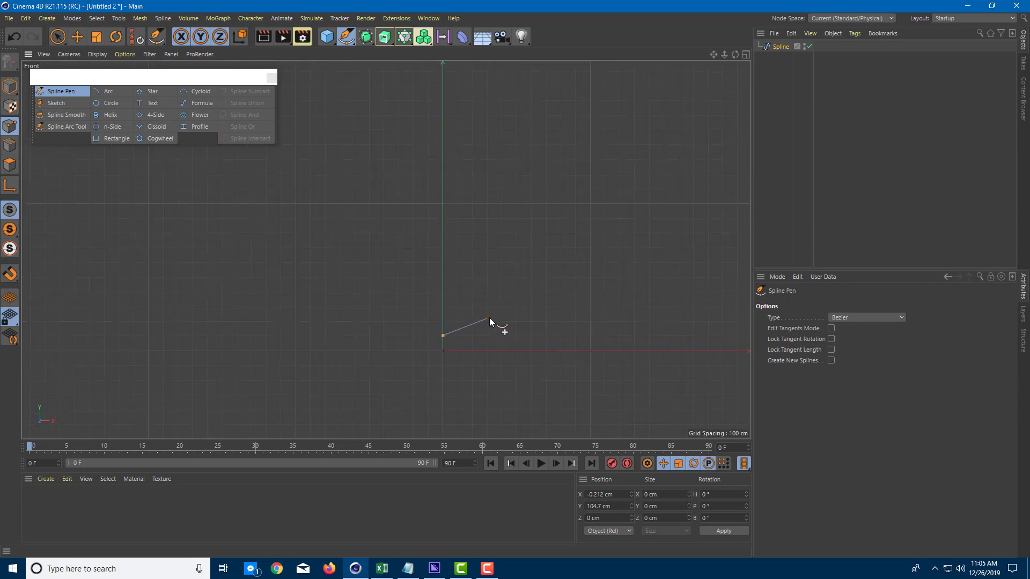
left_click_drag(514, 271, 515, 224)
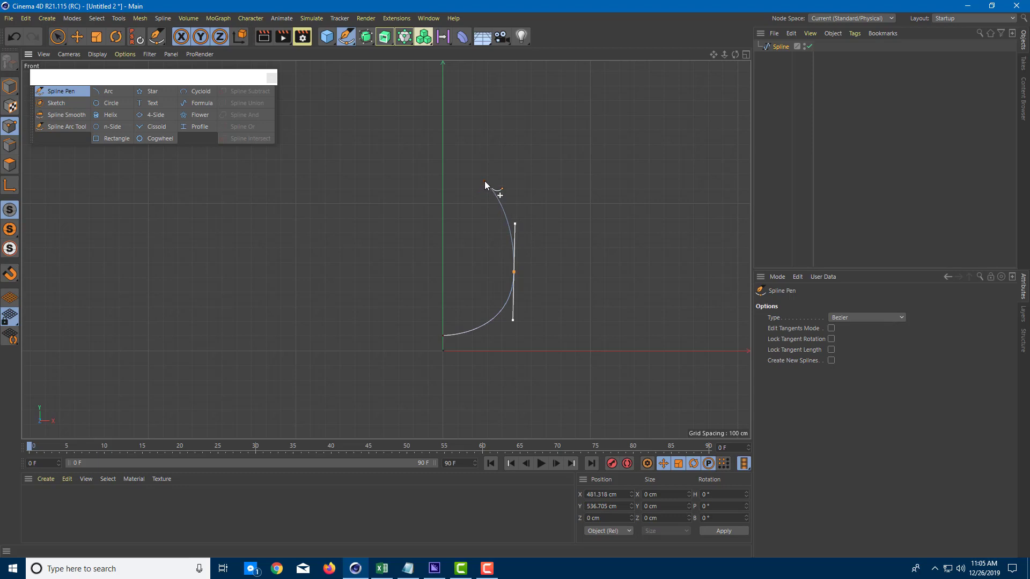
left_click(485, 180)
left_click_drag(476, 143, 488, 134)
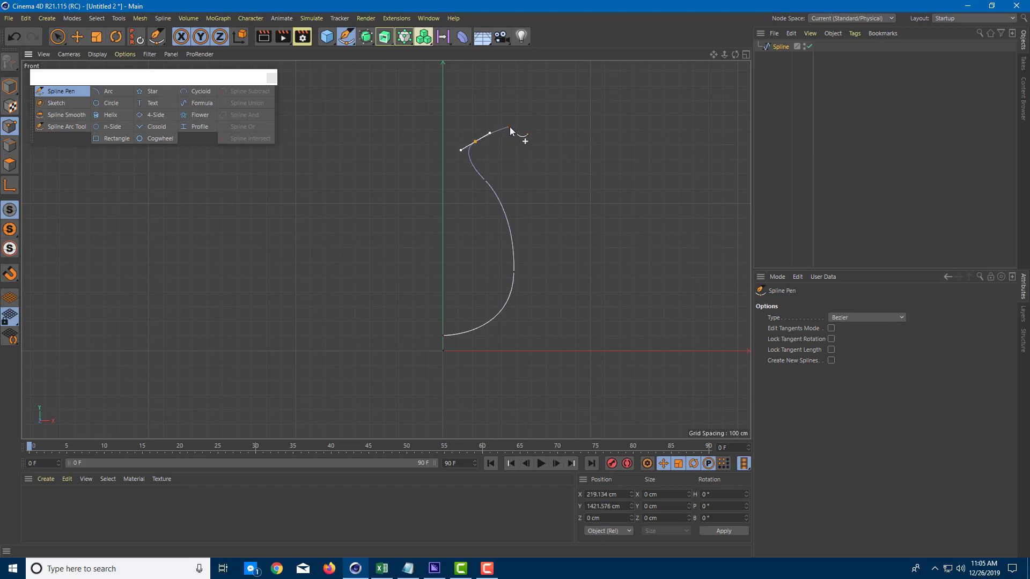
- Add points for the flared, downward-bent rim lip, curl back, and start the inner wall
left_click(510, 124)
left_click_drag(517, 136, 520, 142)
scroll(522, 138, "up", 3)
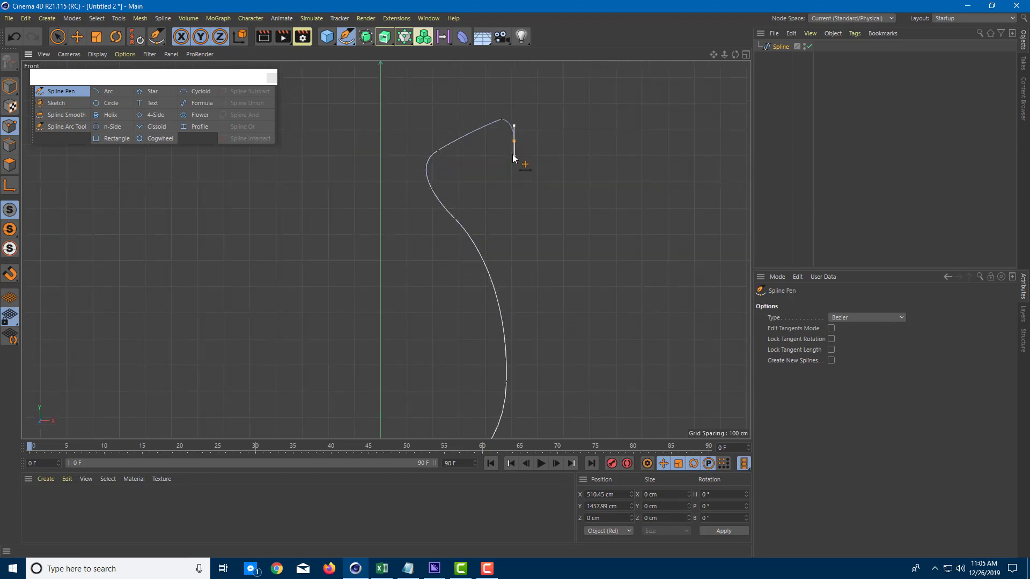
left_click_drag(514, 159, 514, 145)
left_click(535, 139)
left_click_drag(513, 100, 437, 124)
left_click_drag(410, 198, 433, 233)
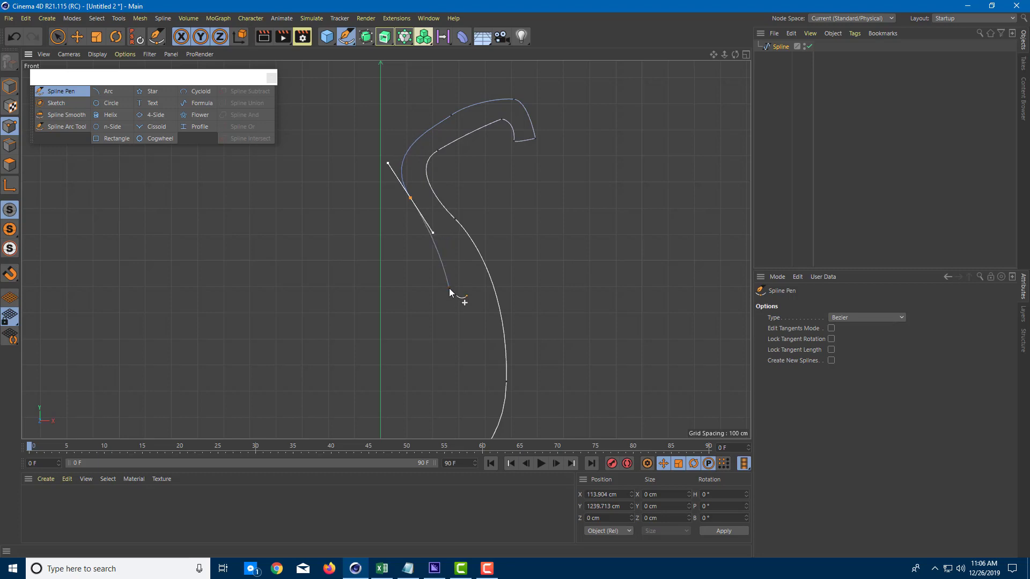
- Add inner-wall points curving down toward the base
middle_click_drag(449, 288, 474, 194, "alt")
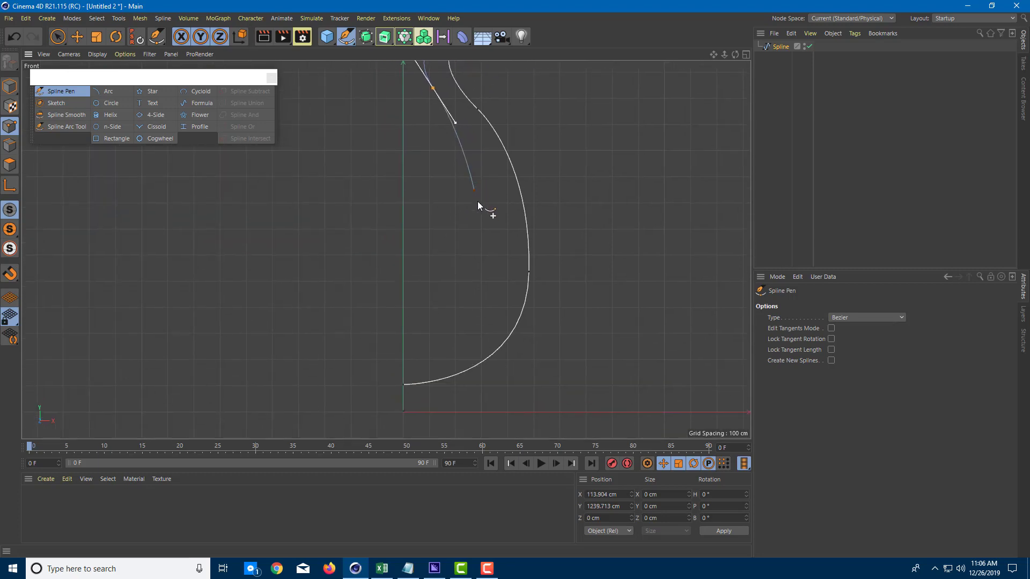
left_click_drag(502, 226, 503, 277)
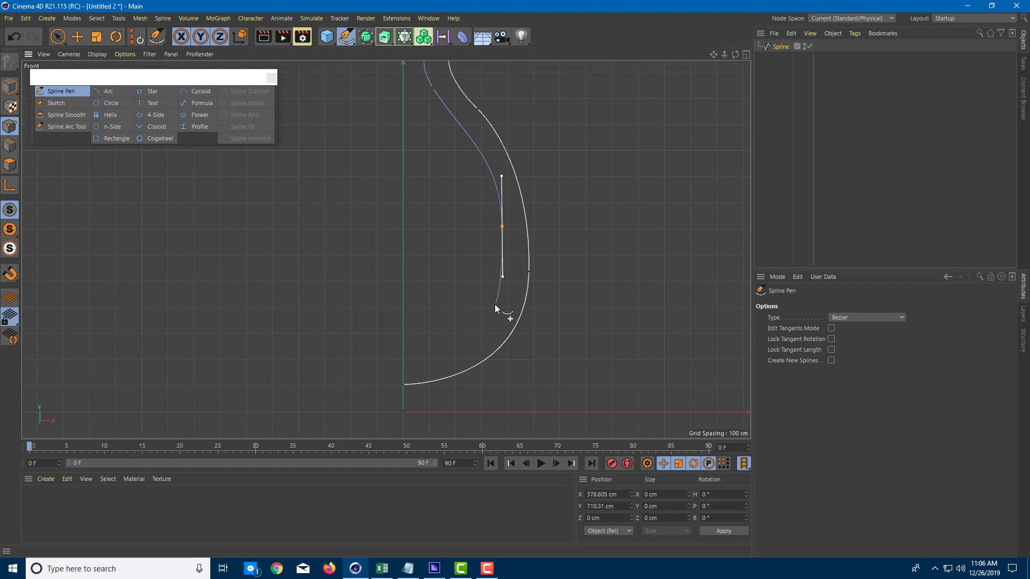
left_click_drag(452, 349, 420, 361)
left_click(403, 364)
scroll(403, 364, "up", 5)
scroll(403, 365, "down", 3)
scroll(403, 365, "down", 3)
scroll(403, 364, "up", 4)
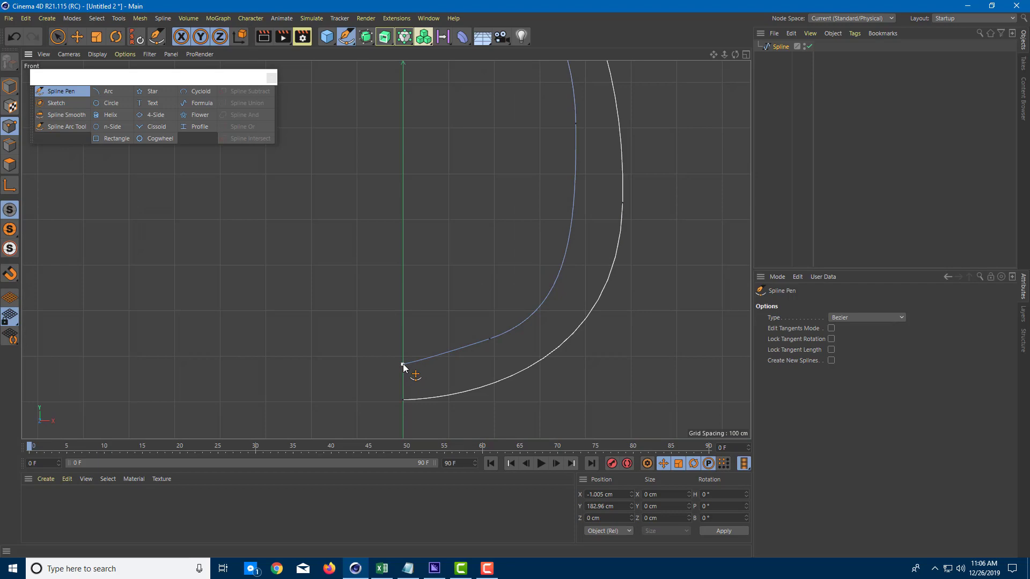
- Set the end point's Position X to 0 and reshape its tangent
left_click_drag(622, 496, 582, 494)
type("0")
left_click_drag(403, 365, 421, 285)
- Set the spline's start point X position to 0, then deselect it
key("space")
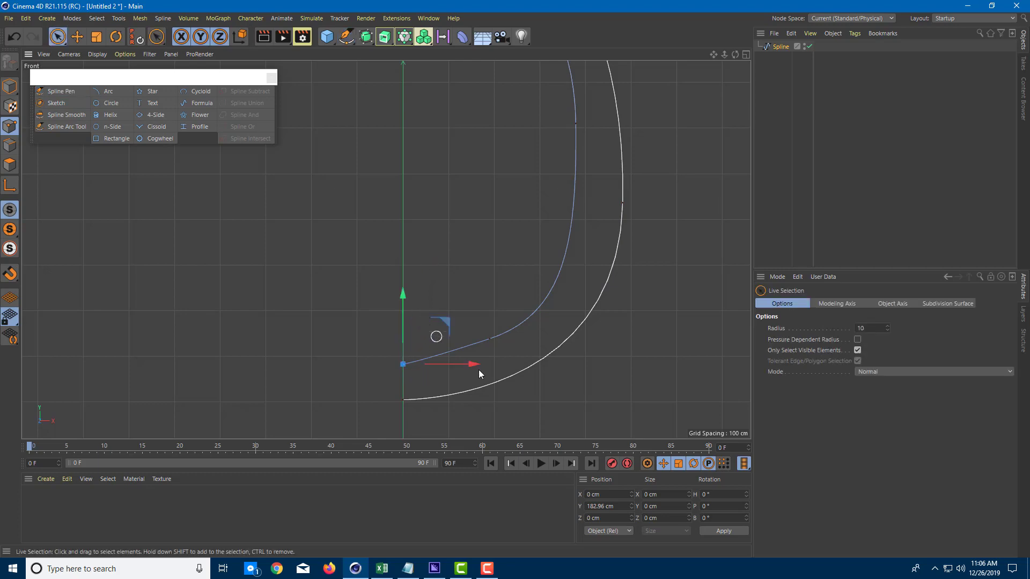
left_click(404, 399)
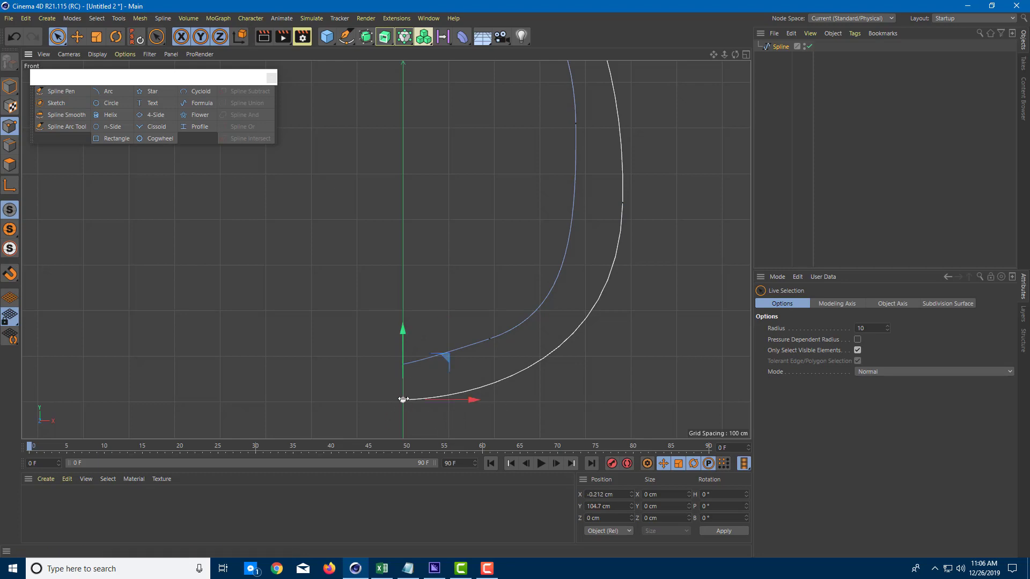
type("0")
key("Return")
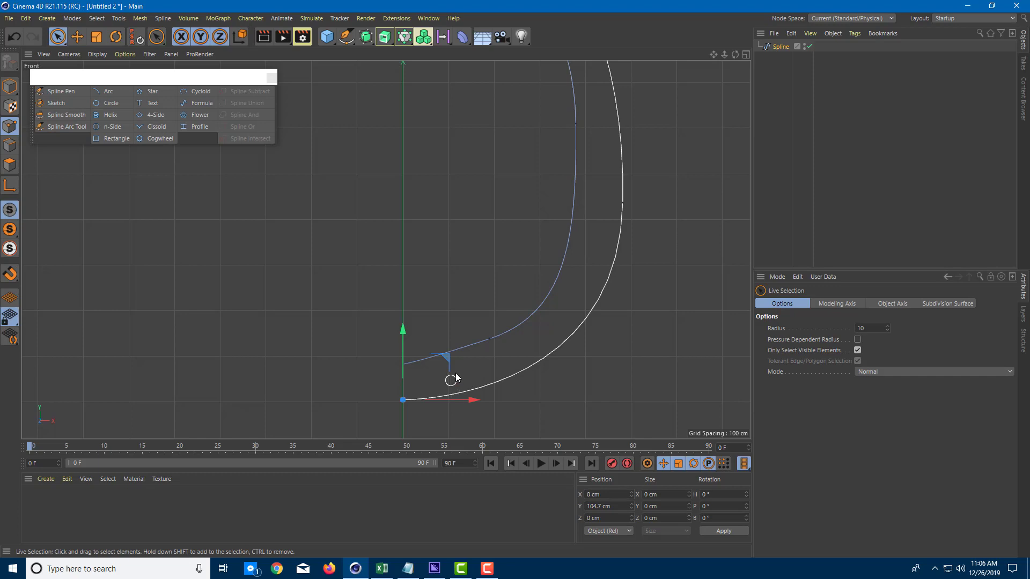
left_click(510, 185)
- Move the whole spline down to Y −102.217 cm and close the spline palette
left_click(10, 88)
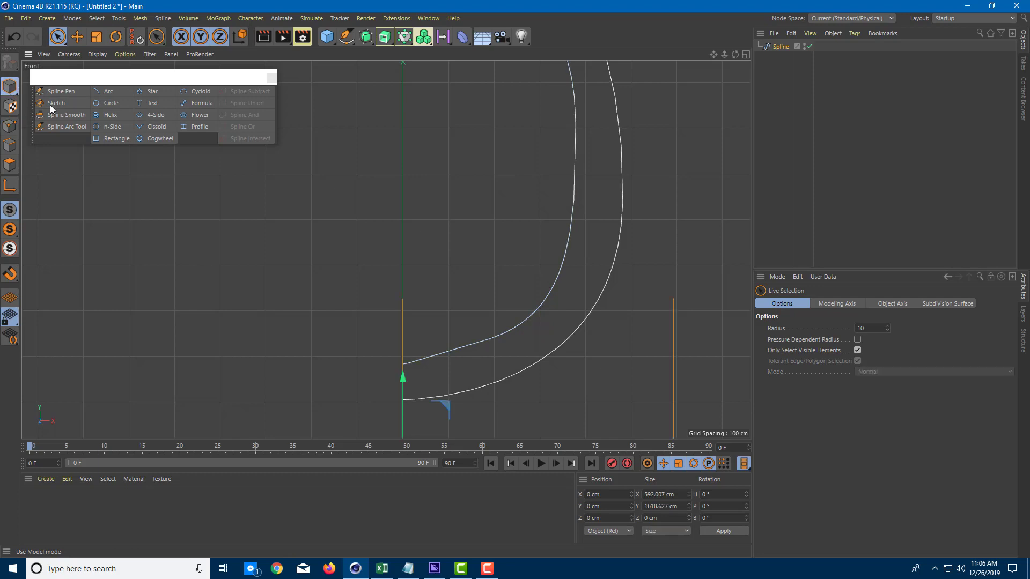
scroll(478, 283, "up", 2)
scroll(481, 283, "down", 2)
middle_click_drag(471, 306, 448, 208, "alt")
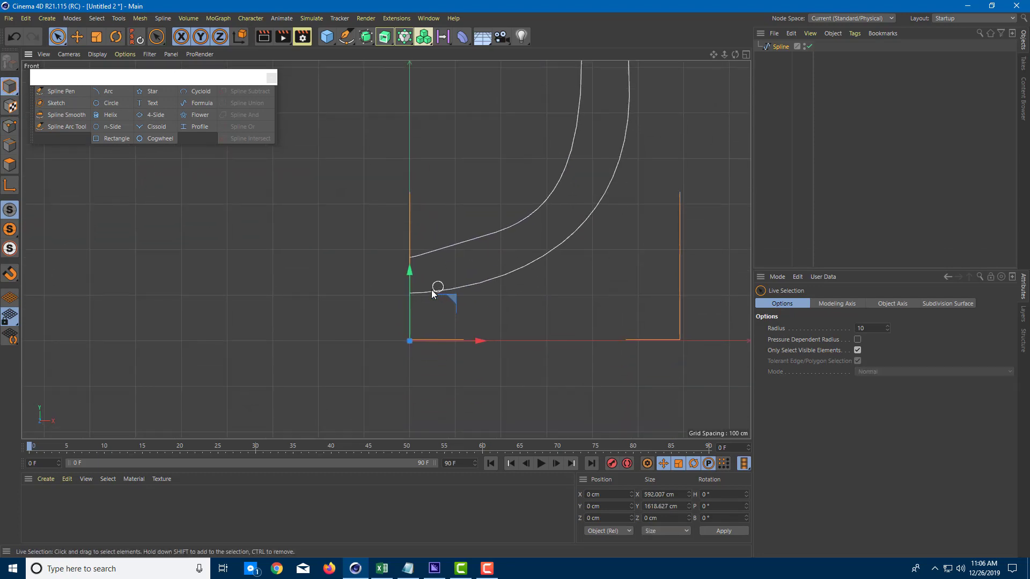
left_click_drag(409, 272, 414, 322)
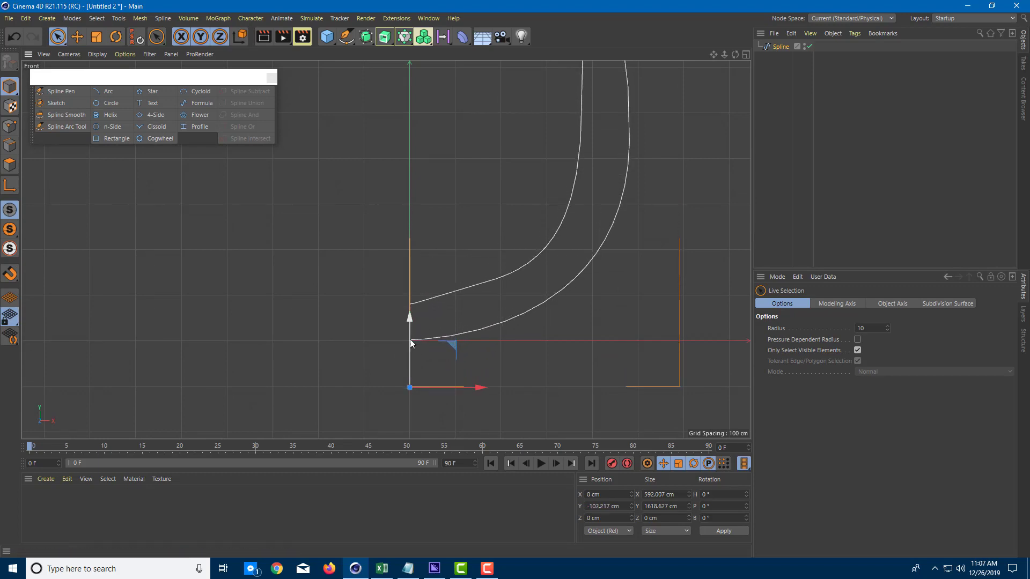
scroll(456, 259, "down", 6)
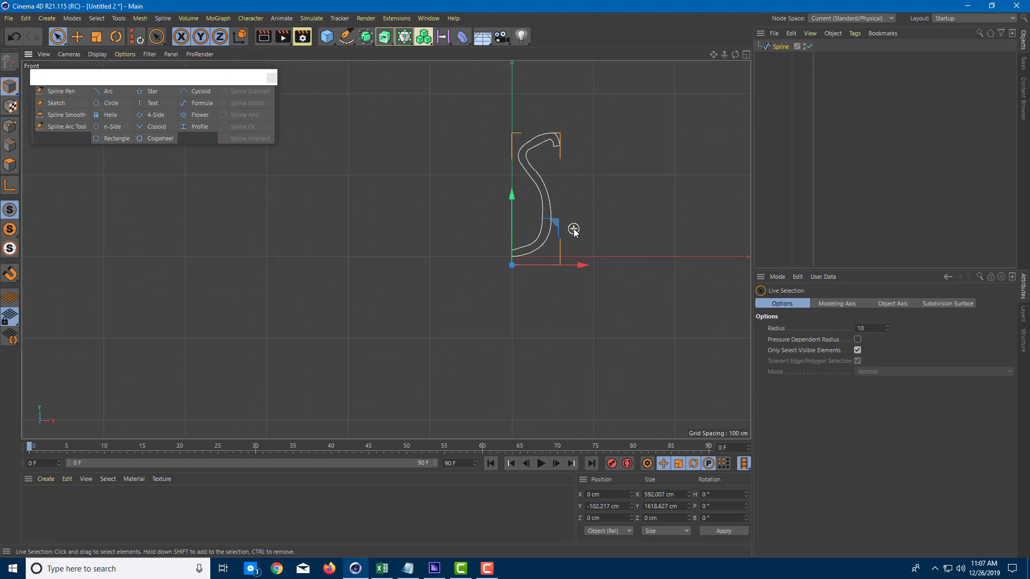
middle_click_drag(590, 212, 550, 256)
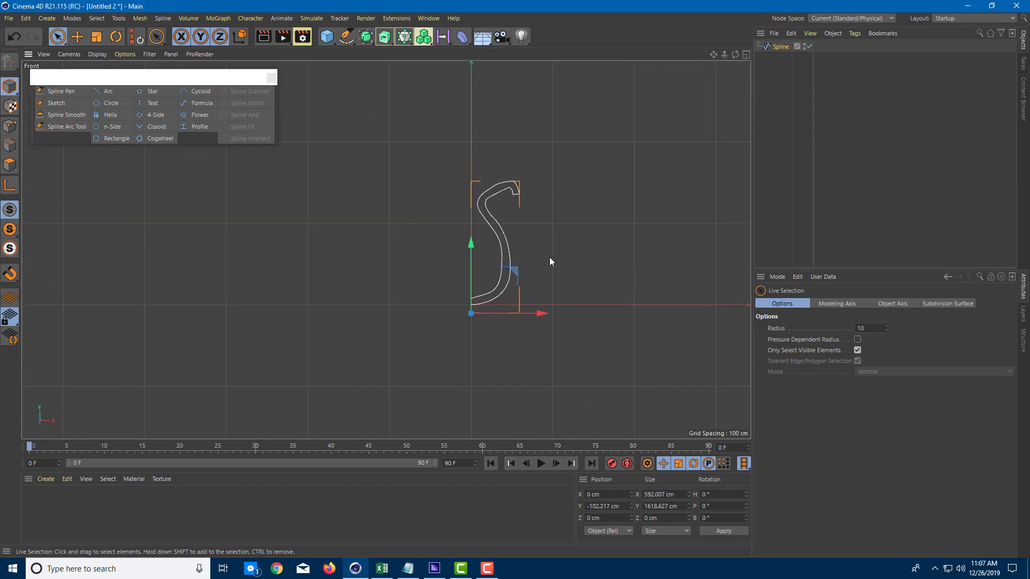
left_click(271, 79)
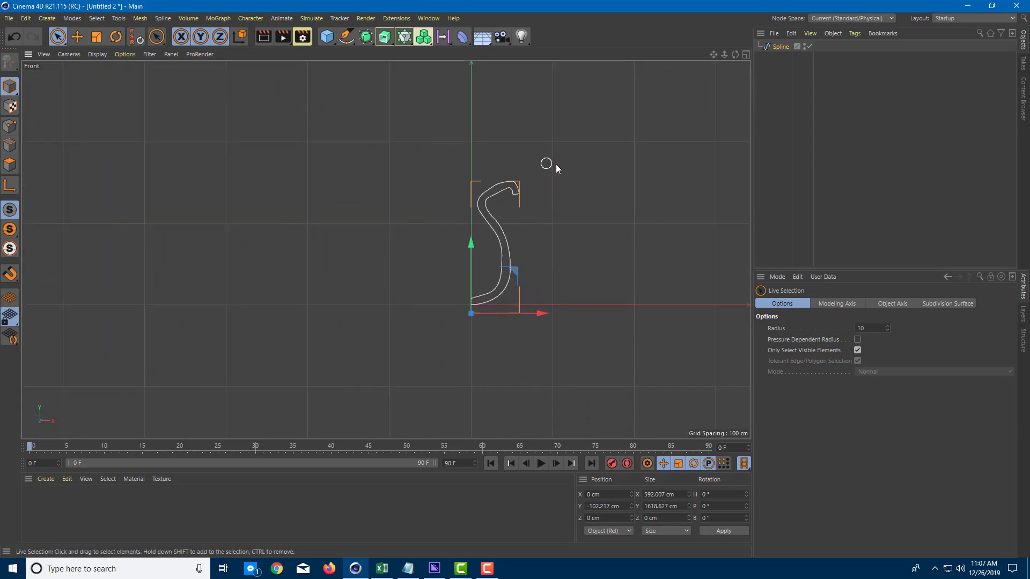
- Maximize the Perspective view, orbit around the profile, and select the spline
middle_click(465, 196)
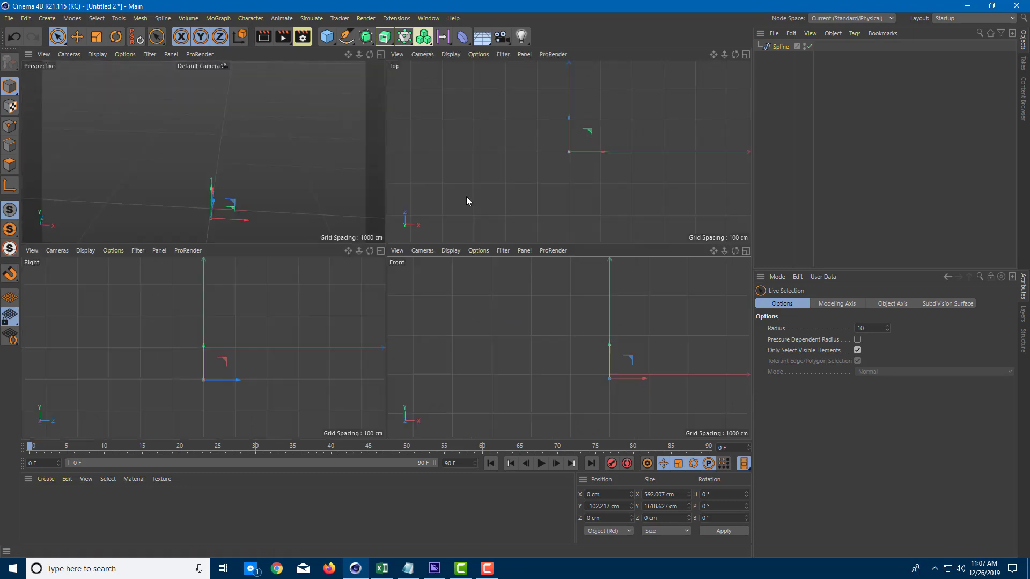
middle_click(300, 163)
mouse_move(593, 205)
left_mouse_down("alt")
mouse_move(565, 220)
mouse_move(590, 239)
mouse_move(643, 221)
mouse_move(557, 260)
left_mouse_up("alt")
left_click(568, 258)
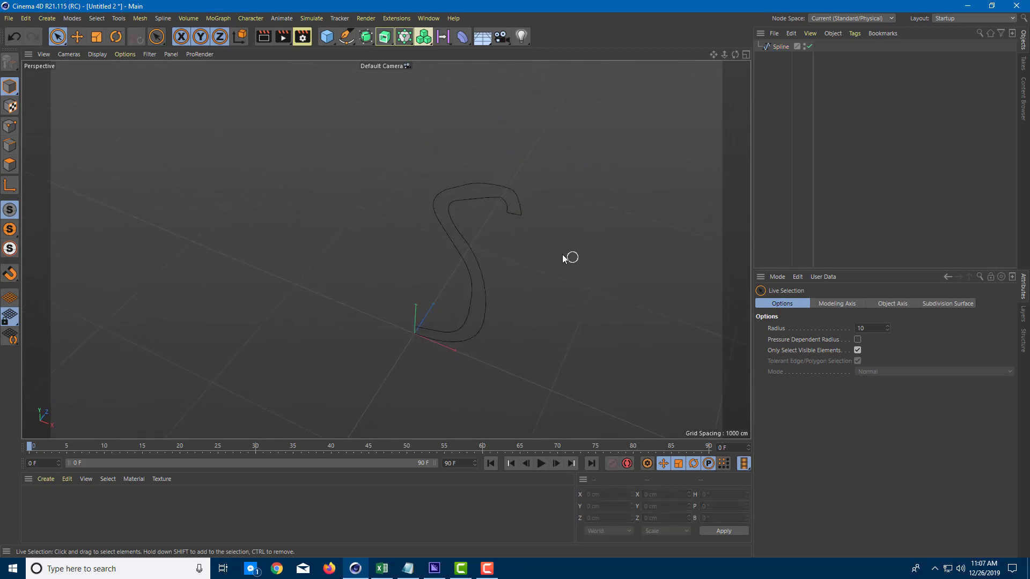
left_click_drag(377, 145, 537, 250)
left_click_drag(586, 294, 558, 268, "alt")
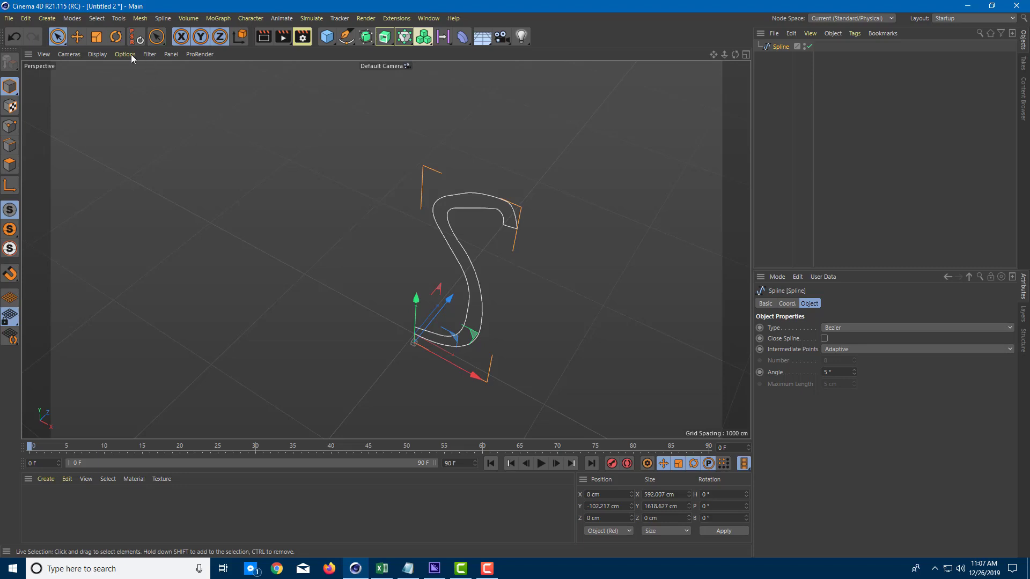
- Ctrl-rotate the spline about −7.6° in heading to create Spline.1
left_click(116, 41)
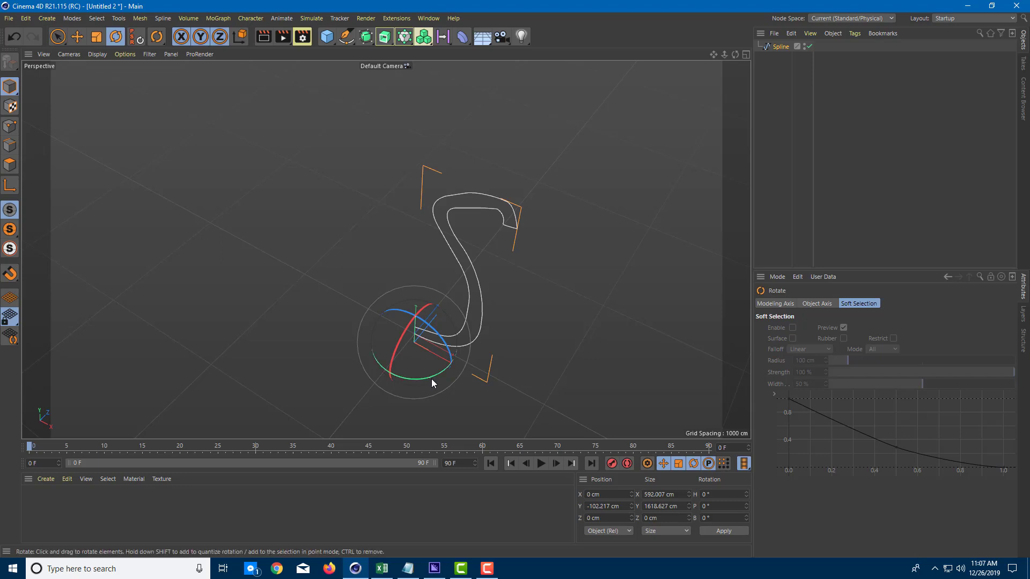
left_click_drag(436, 373, 432, 376, "ctrl")
mouse_move(574, 346)
left_mouse_down()
mouse_move(507, 330)
mouse_move(568, 340)
left_mouse_up()
- Select both splines and rotate-copy them to make four profiles
left_click(594, 364)
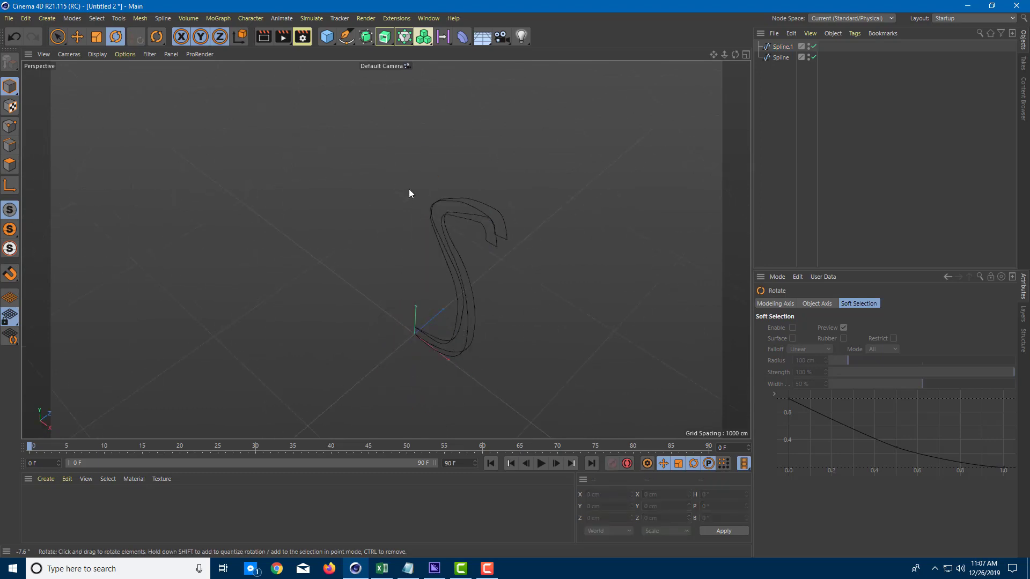
left_click(458, 203)
left_click(497, 212)
left_click(485, 214)
left_click(484, 214, "shift")
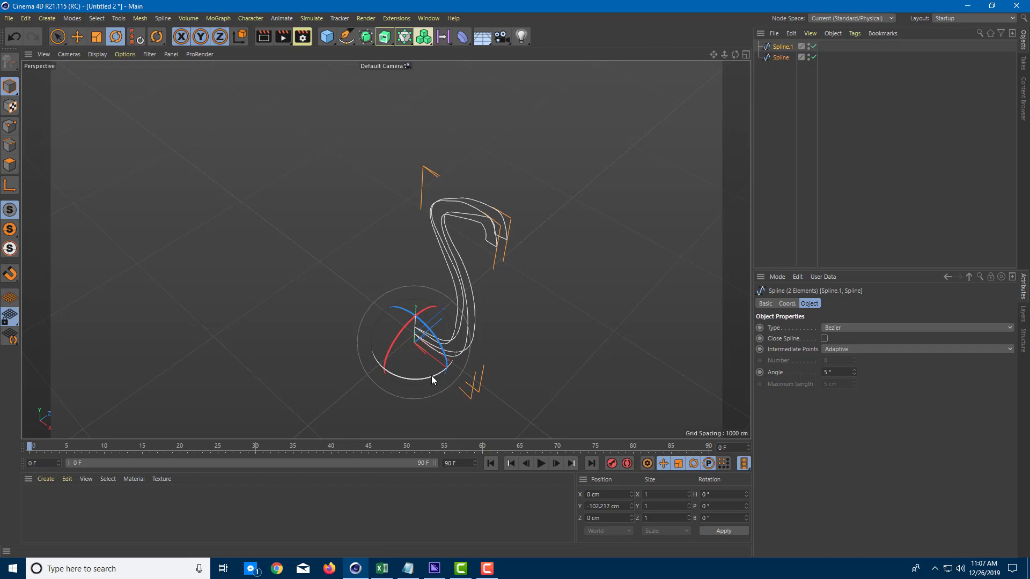
left_click_drag(431, 376, 421, 376, "ctrl")
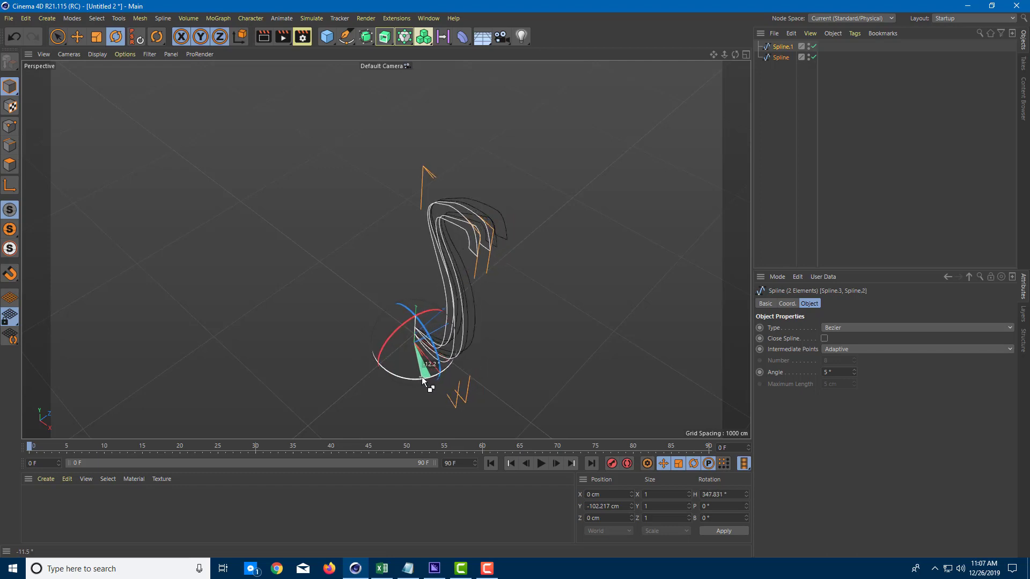
left_click(517, 355)
left_click_drag(517, 356, 488, 258)
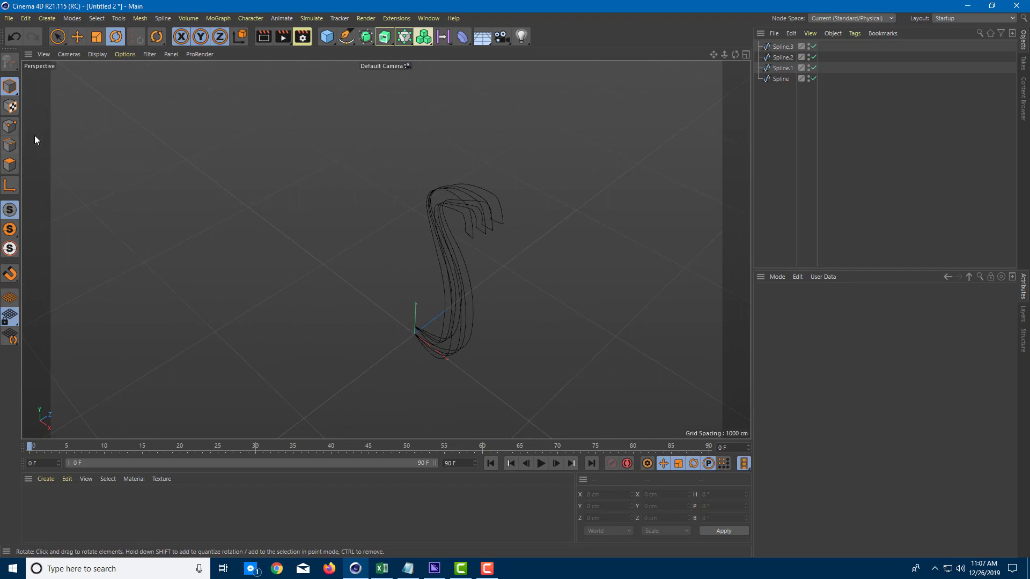
- Rotate-copy the four splines to eight, then the eight to sixteen
left_click(782, 47)
left_click(781, 79, "shift")
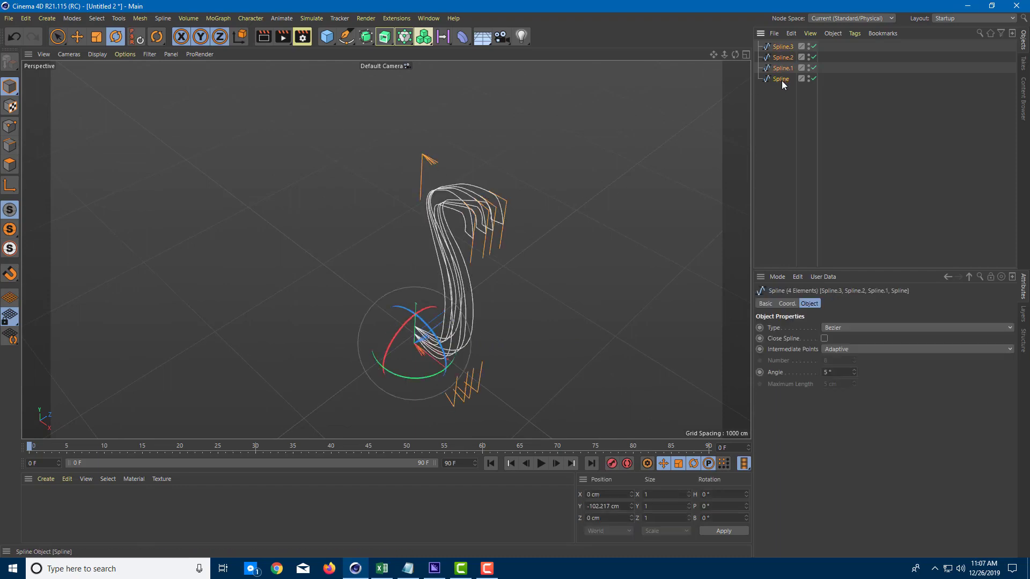
mouse_move(424, 377)
left_mouse_down()
mouse_move(409, 378)
mouse_move(432, 377)
mouse_move(413, 380)
left_mouse_up()
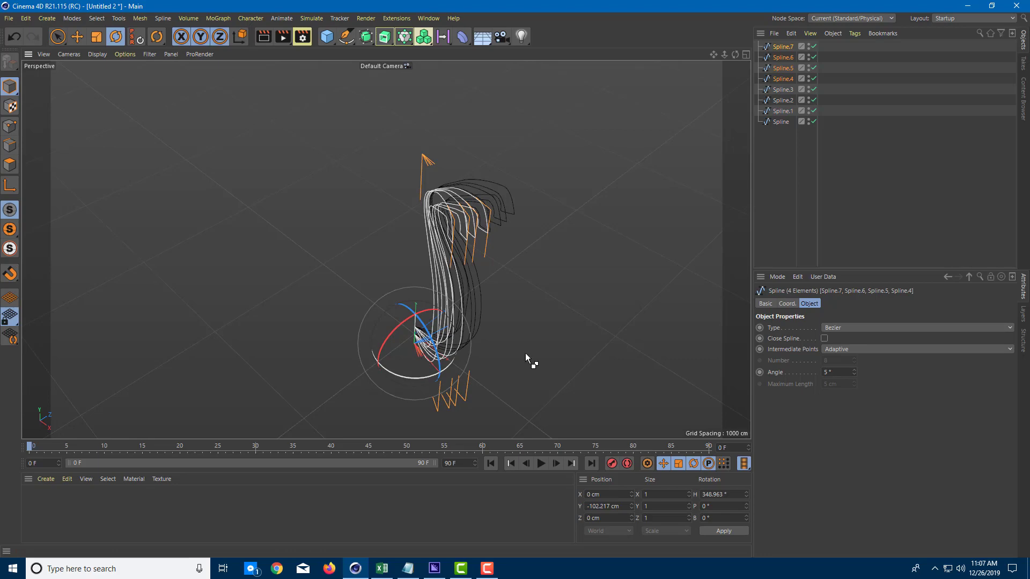
left_click(779, 49)
left_click(781, 122, "shift")
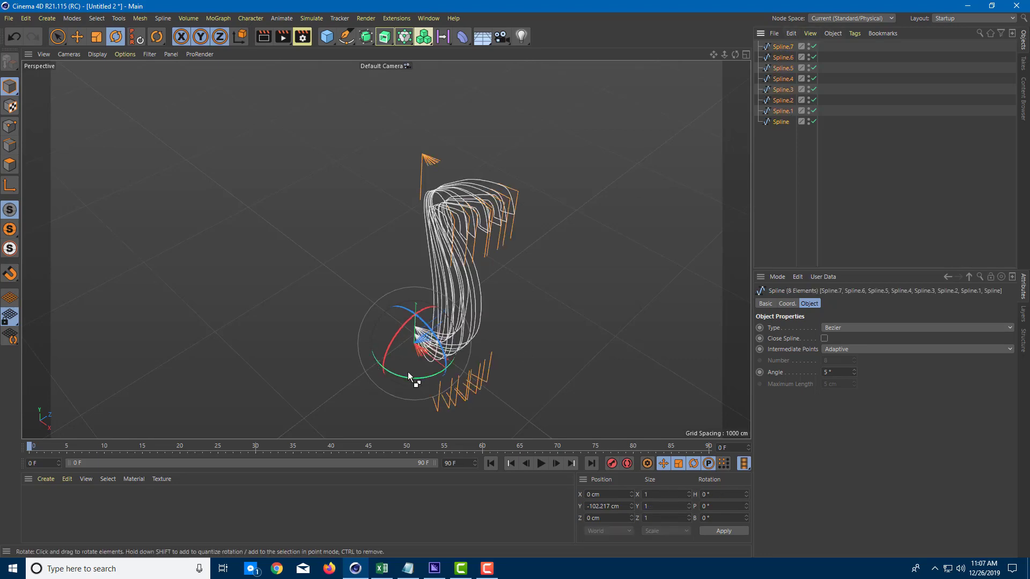
left_click_drag(410, 375, 351, 375, "ctrl")
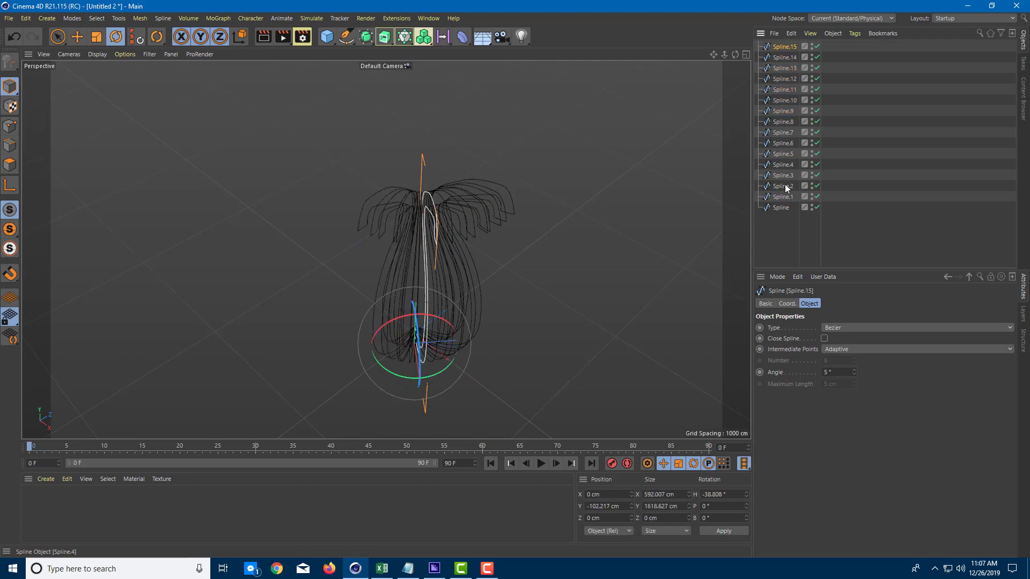
- Keep rotate-copying the profiles up to Spline.63, then deselect all
left_click(782, 208, "shift")
left_click_drag(423, 371, 264, 304, "ctrl")
left_click_drag(405, 377, 344, 320, "ctrl")
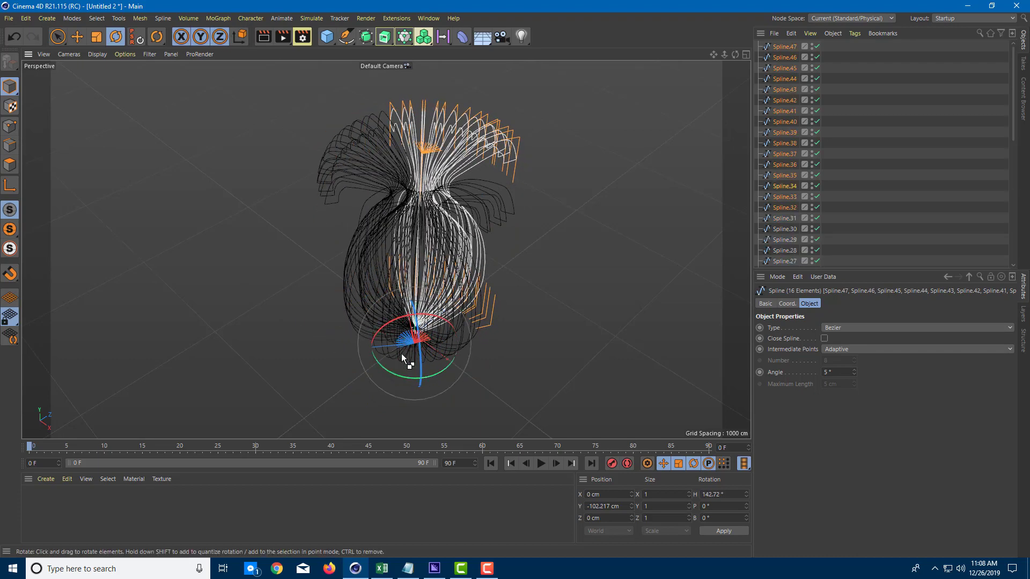
left_click_drag(398, 378, 356, 359, "ctrl")
left_click(670, 249)
left_click_drag(645, 191, 676, 162, "alt")
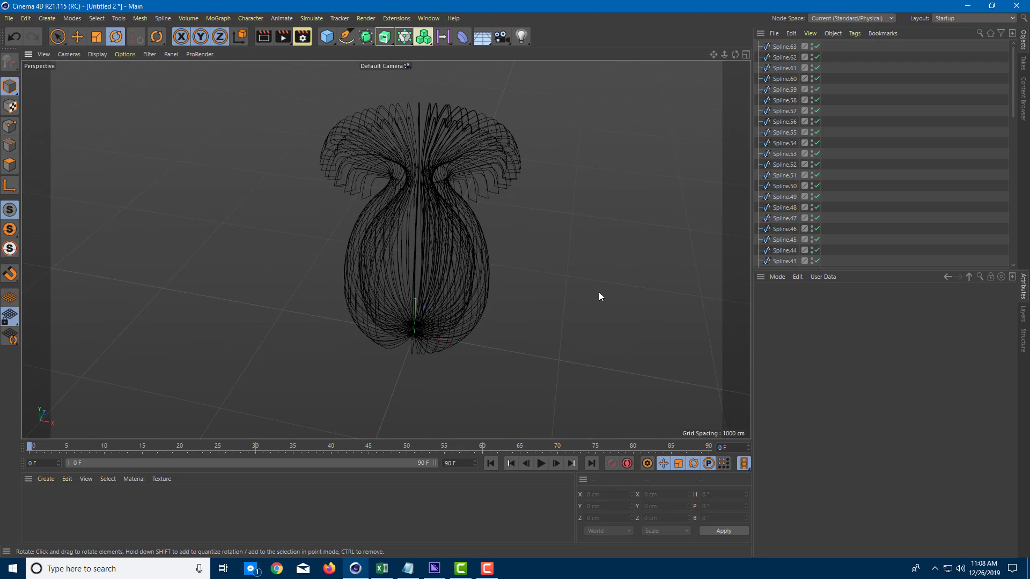
- Undo the rotated copies and rotation until only the original Spline remains
key("ctrl+z")
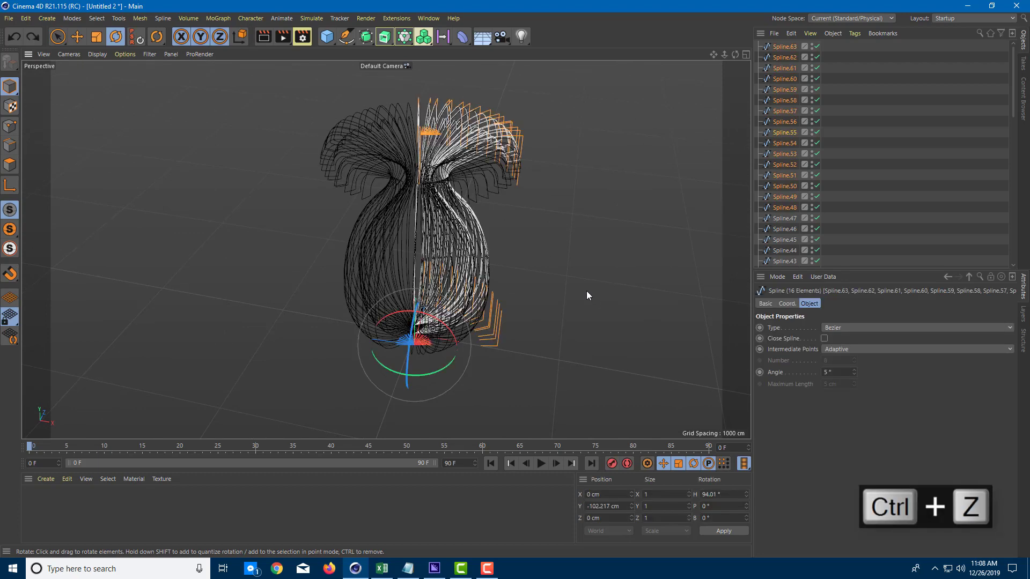
key("ctrl+z")
key("ctrl+z")
key("ctrl+z")
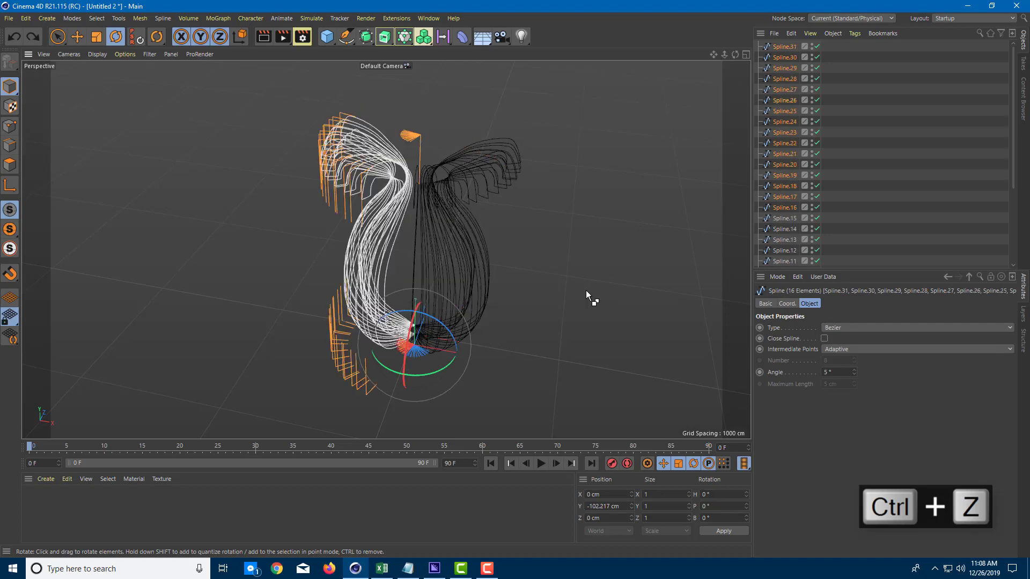
key("ctrl+z")
key("ctrl+z")
key("ctrl+z")
key("ctrl+z")
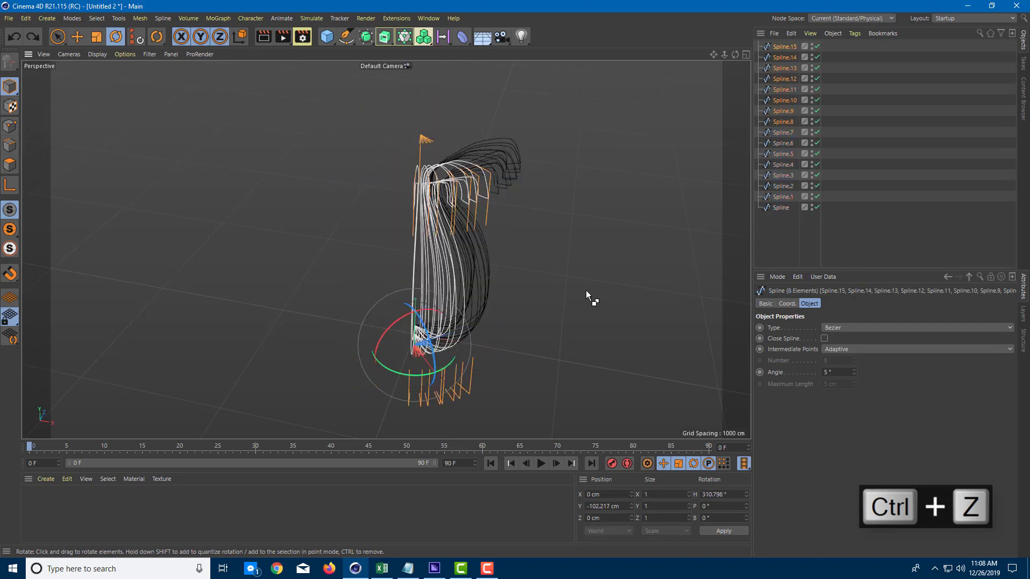
key("ctrl+z")
key("ctrl+z")
key("ctrl+z")
key("ctrl+z")
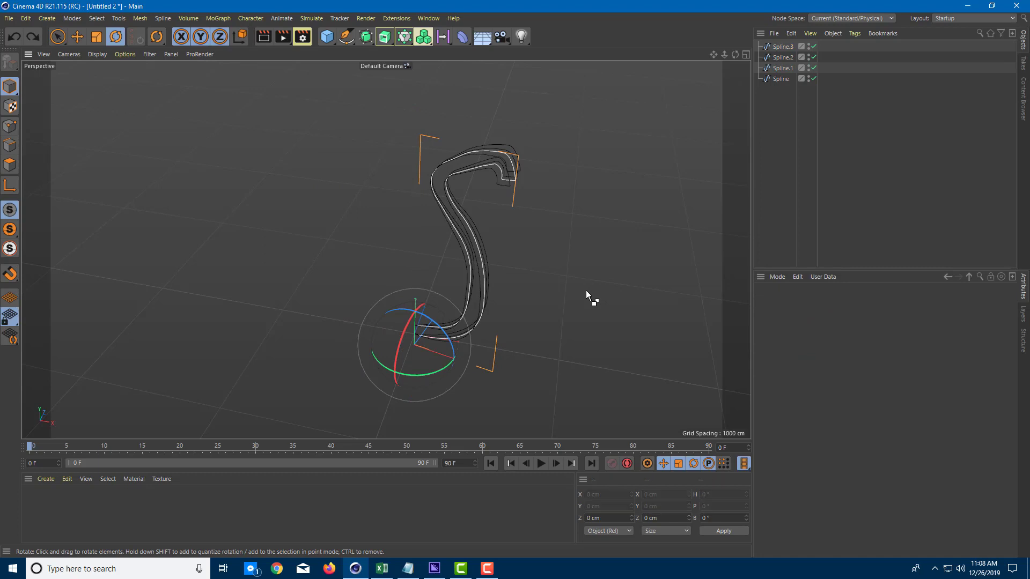
key("ctrl+z")
key("ctrl+z")
key("ctrl+z")
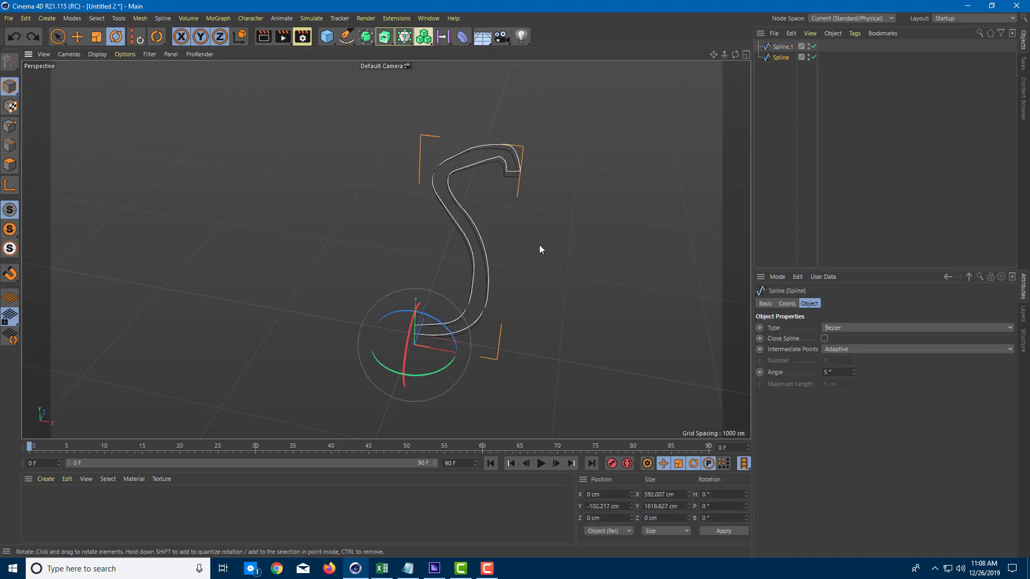
key("ctrl+z")
key("ctrl+z")
key("ctrl+z")
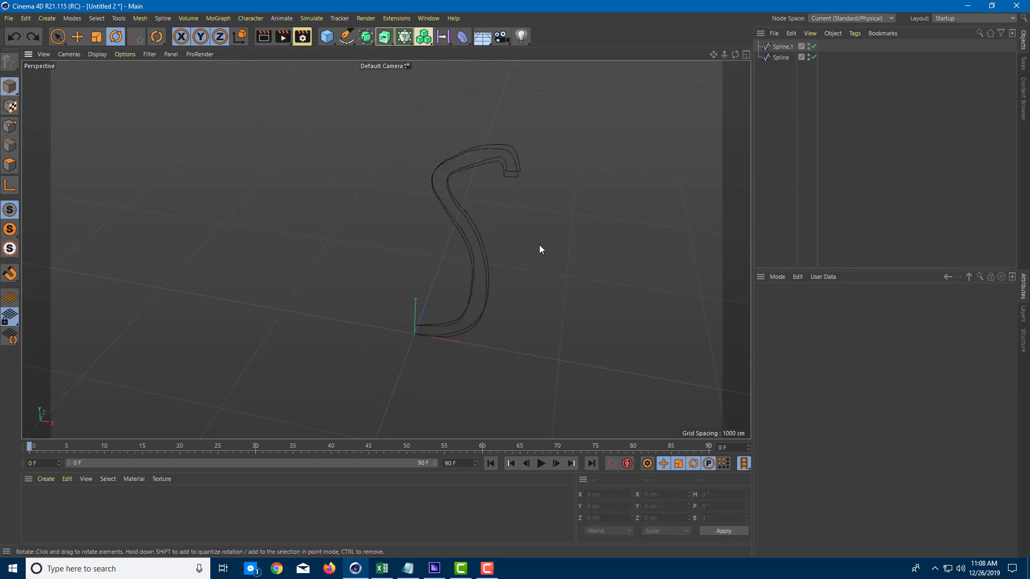
key("ctrl+z")
key("ctrl+z")
key("ctrl+z")
key("ctrl+z")
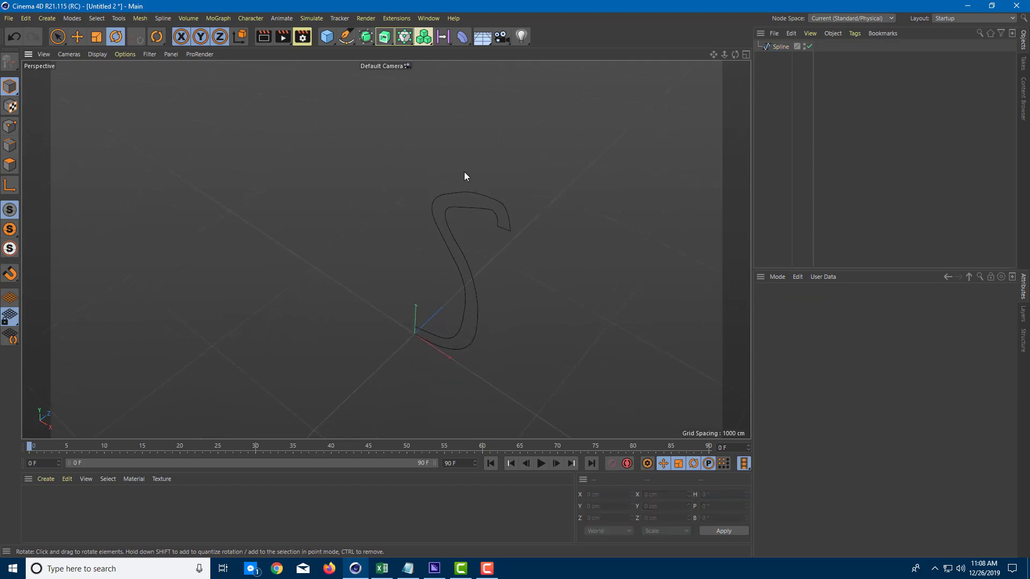
- Select the original S-shaped spline and bring up the generator list
left_click(508, 224)
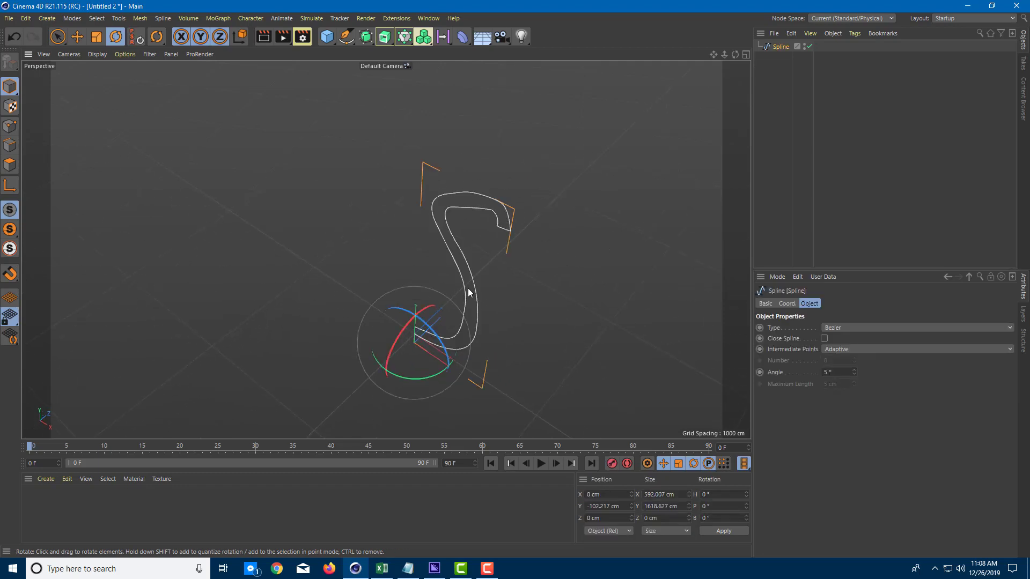
left_click(615, 151)
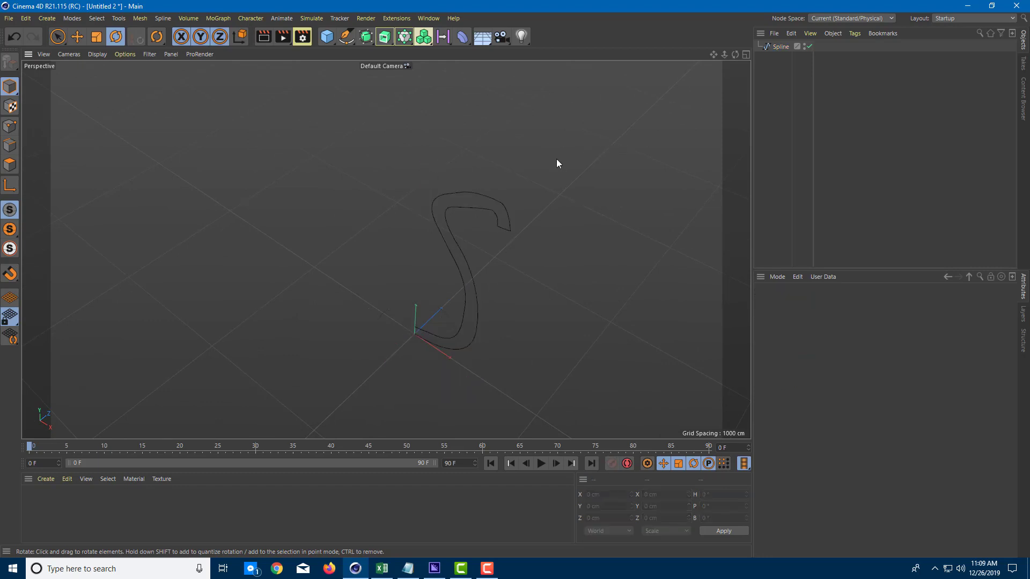
left_click(465, 295)
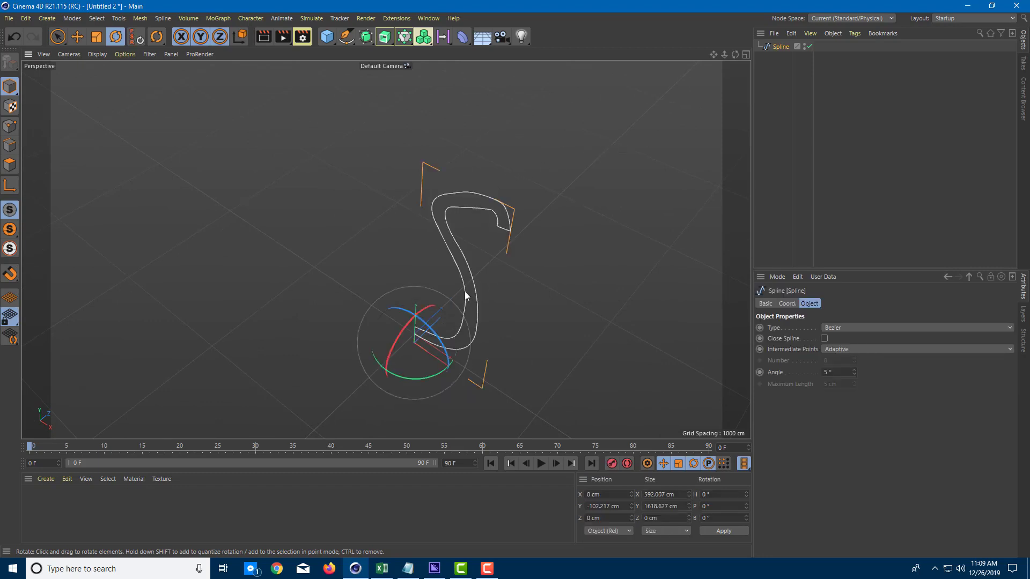
left_click(385, 40)
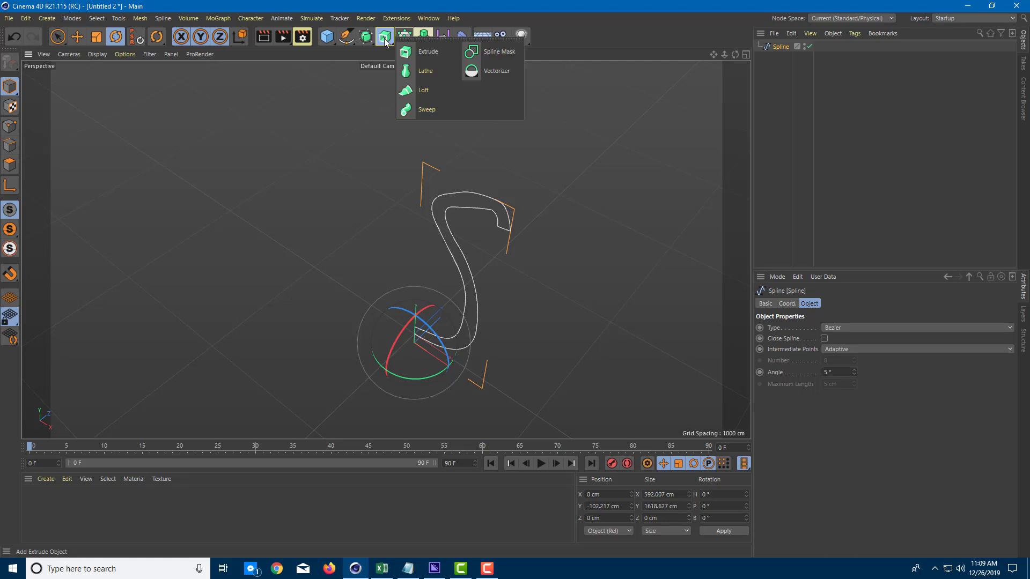
- Add a Lathe, make Spline its child, and orbit to inspect the vase
left_click(433, 71)
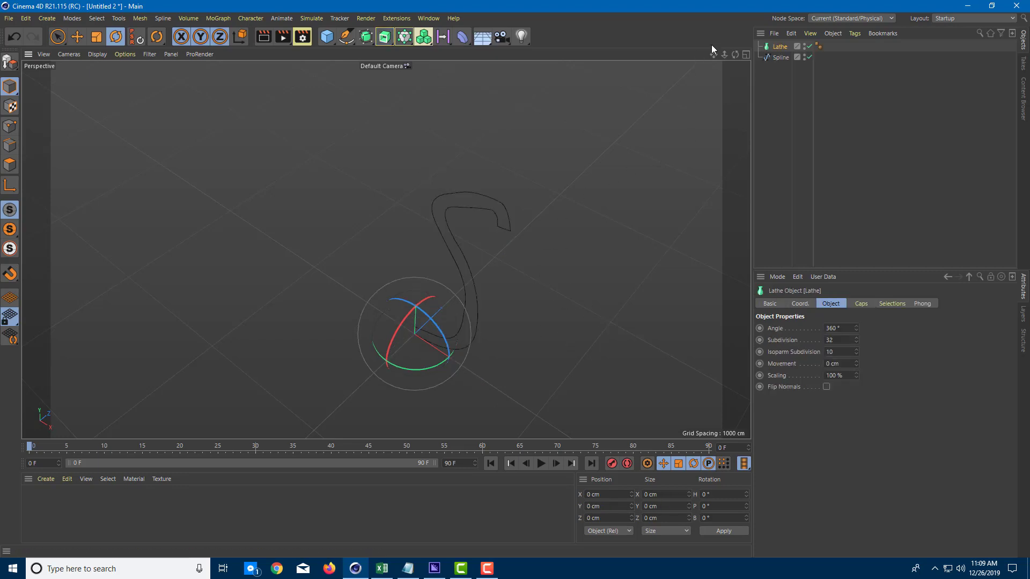
left_click_drag(522, 149, 733, 133, "alt")
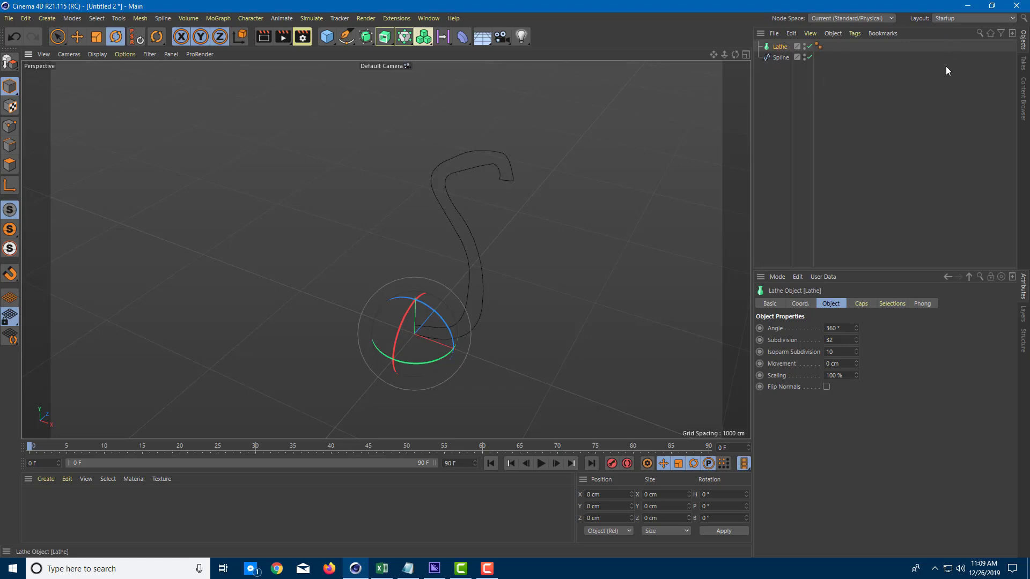
left_click(780, 57)
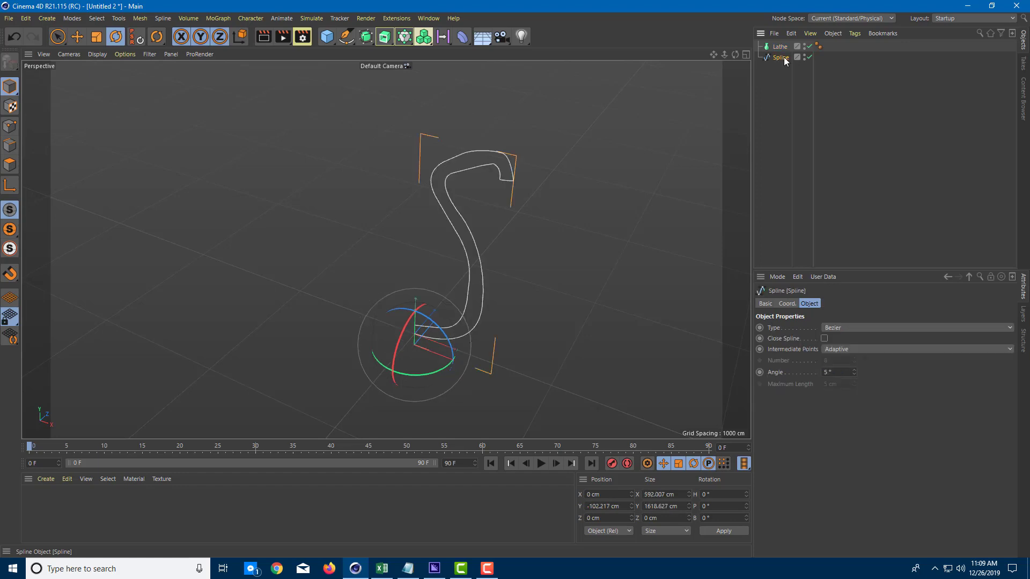
left_click_drag(783, 46, 783, 47)
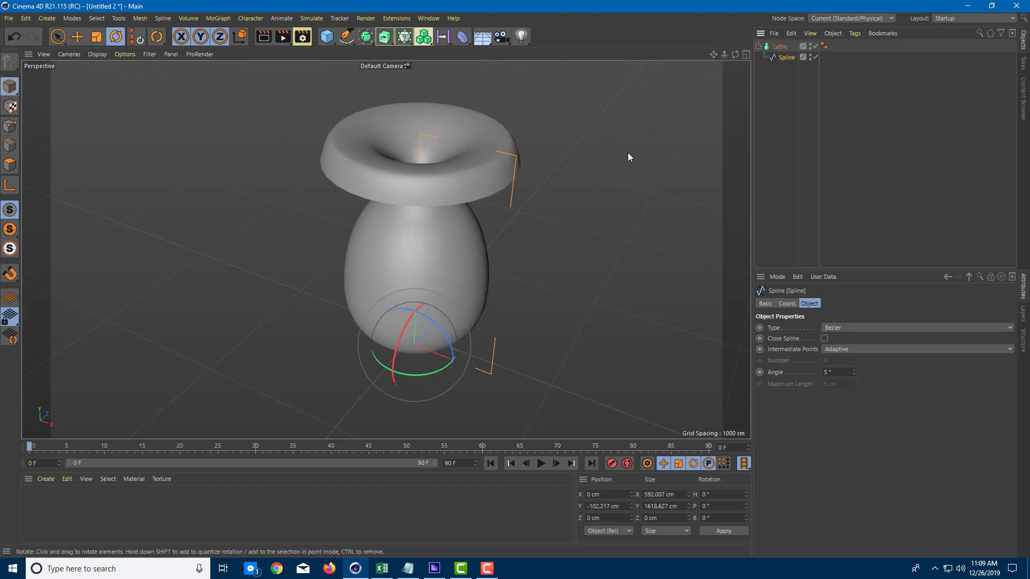
left_click(593, 190)
left_click_drag(549, 194, 582, 240, "alt")
left_click_drag(436, 274, 583, 196, "alt")
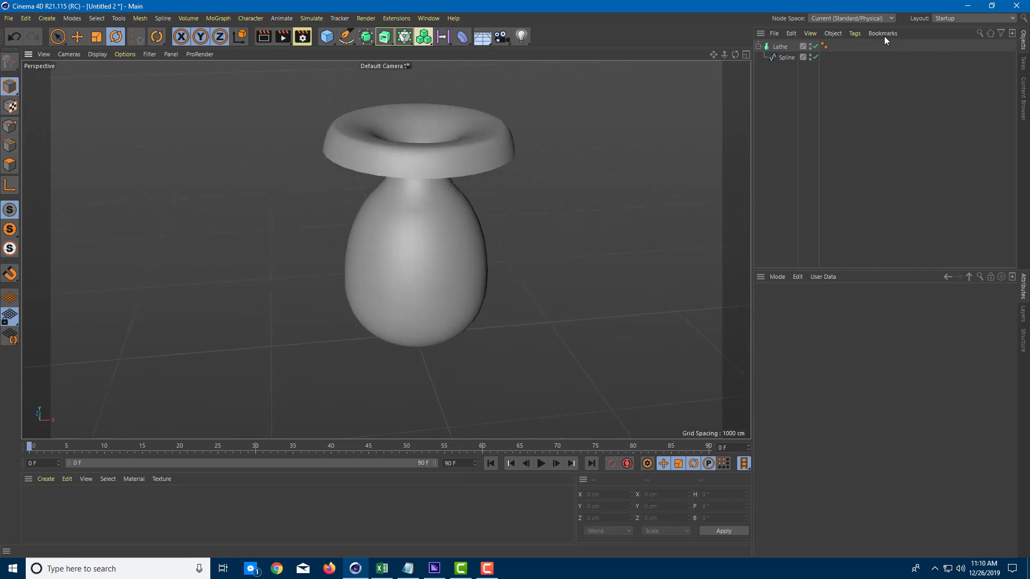
- Select the Spline profile, frame it with H, and activate Spline Pen
left_click(786, 58)
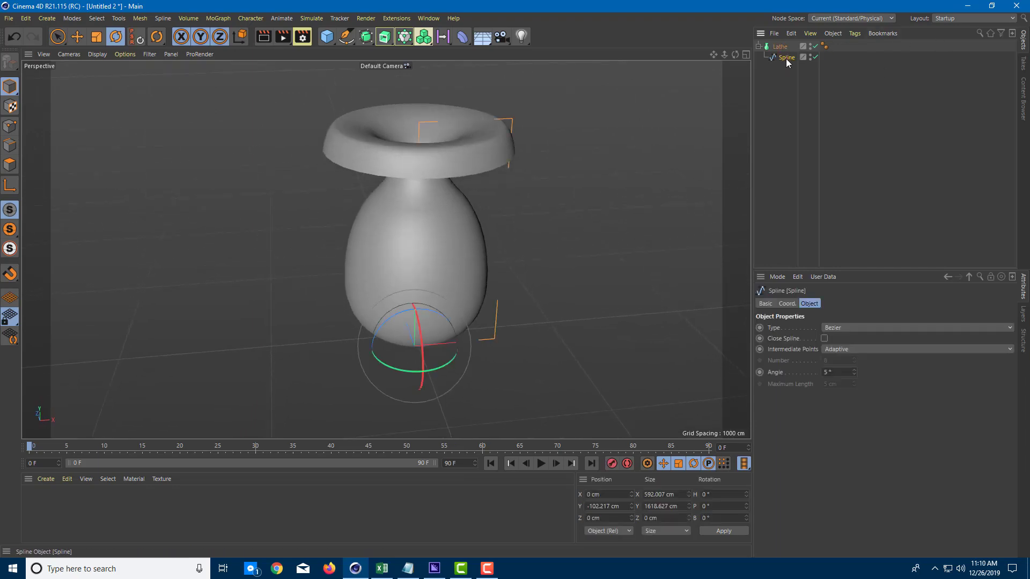
left_click_drag(616, 124, 586, 136, "alt")
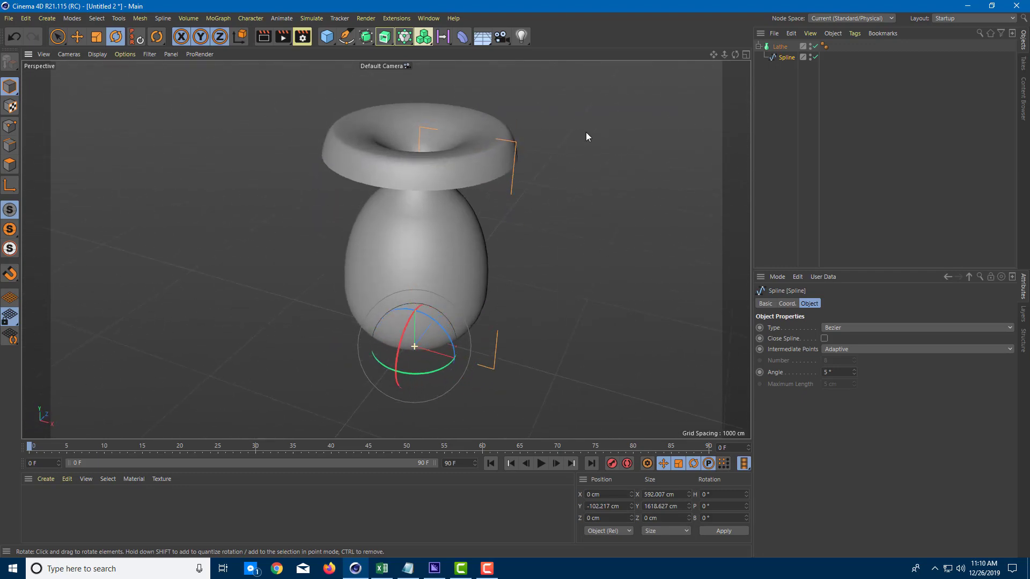
key("h")
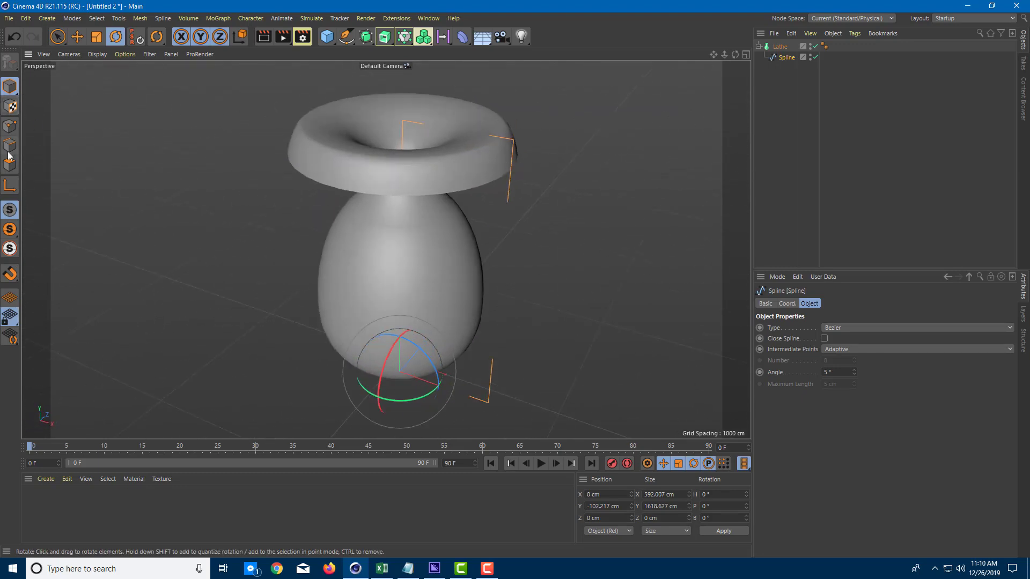
left_click_drag(346, 39, 391, 54)
left_click_drag(545, 159, 329, 146, "alt")
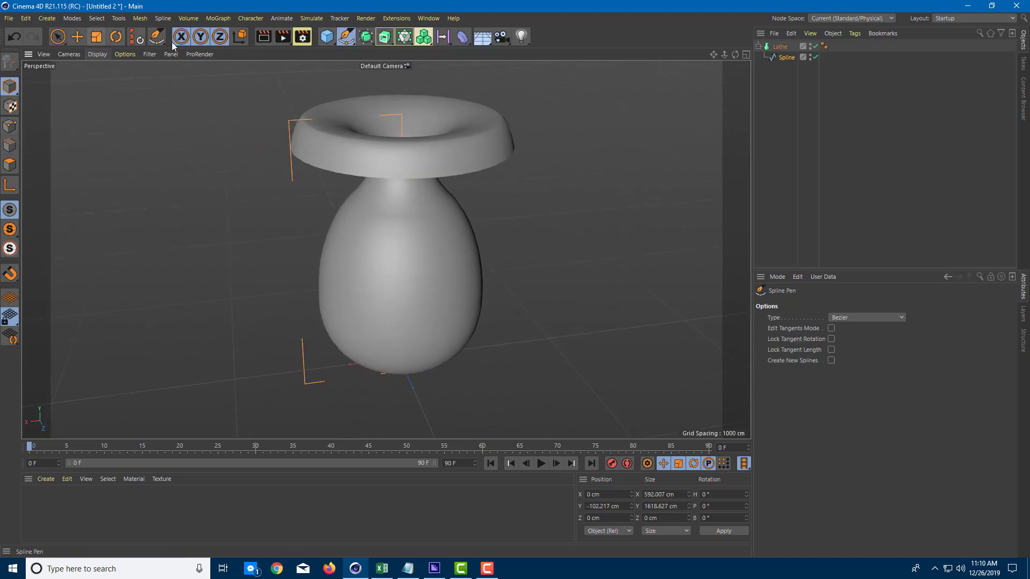
- Select a rim point on the profile and maximize the Front view
left_click(328, 125)
left_click_drag(310, 126, 387, 142, "alt")
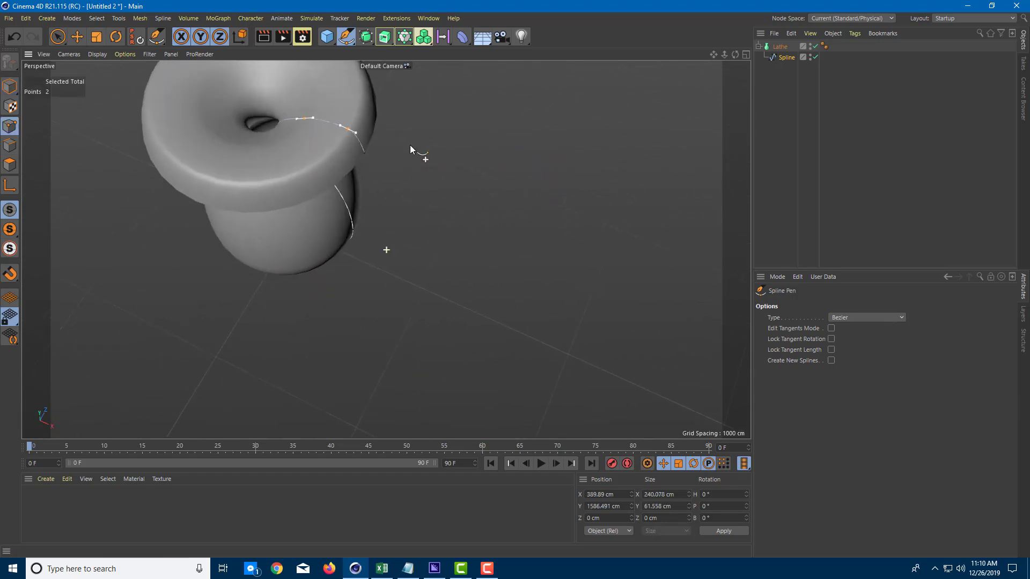
scroll(515, 202, "up", 5)
left_click(437, 187)
left_click_drag(510, 207, 536, 164, "alt")
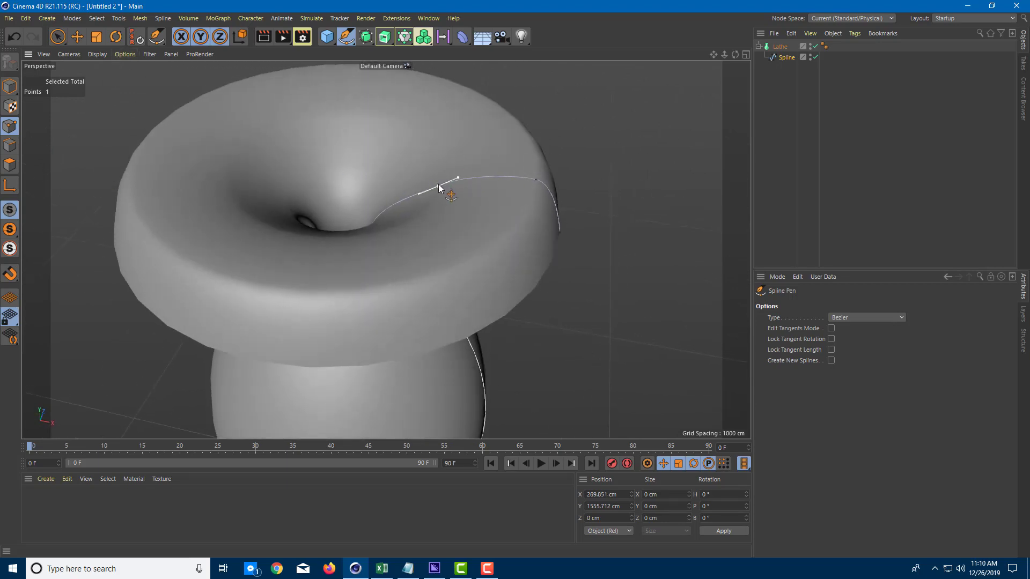
middle_click(513, 206)
middle_click(614, 295)
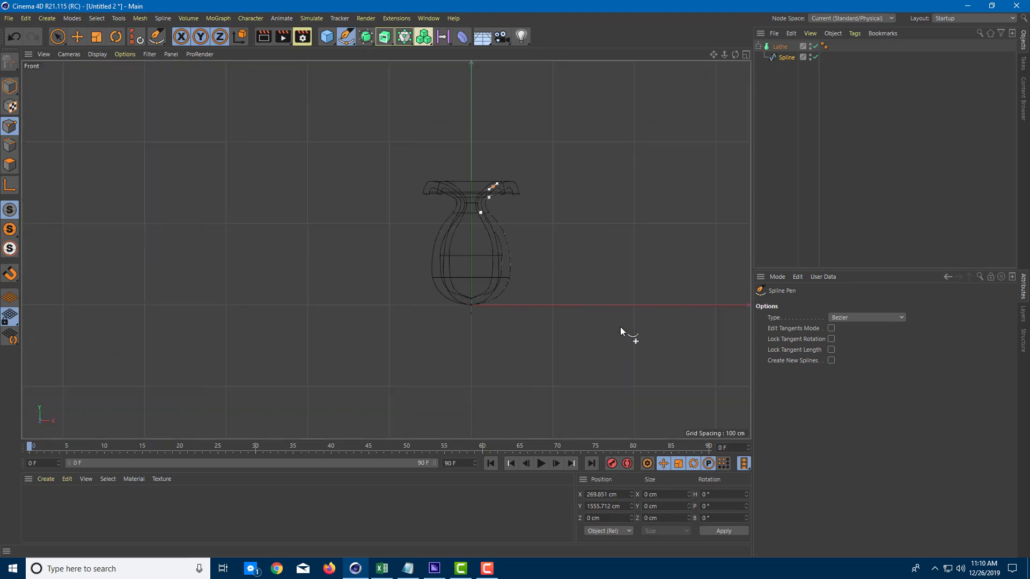
- Move the selected rim point slightly outward along X
scroll(545, 212, "up", 3)
middle_click_drag(448, 134, 507, 207, "alt")
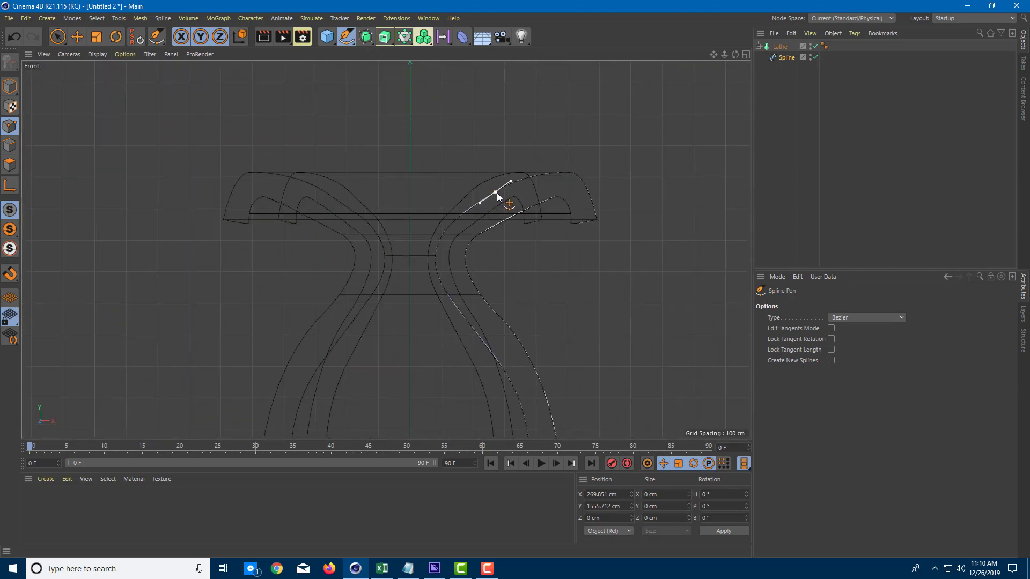
left_click(80, 37)
left_click_drag(528, 192, 534, 191)
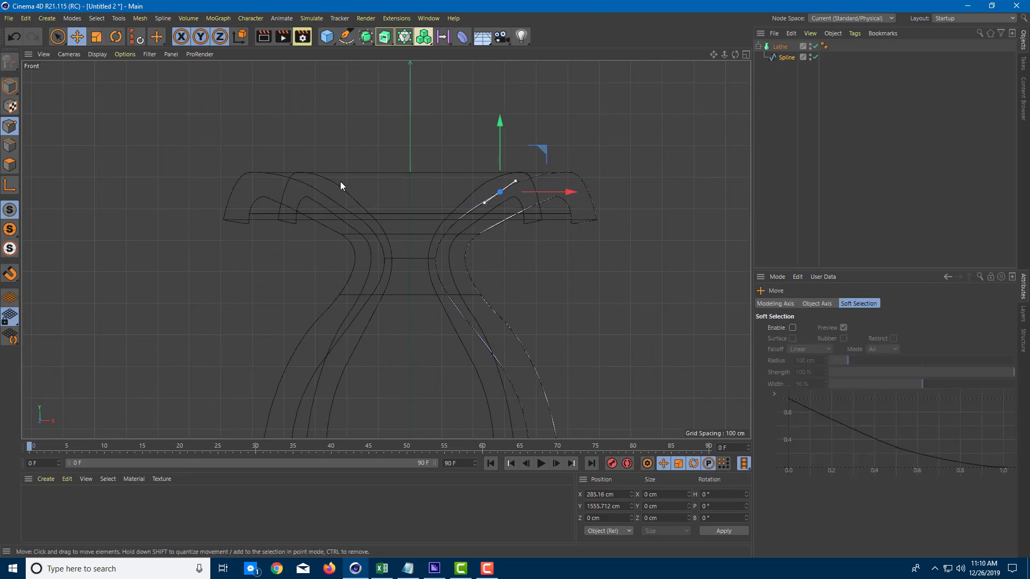
left_click(455, 307)
- Drag Spline out of Lathe, leaving the bare S-shaped profile
middle_click_drag(534, 326, 562, 152)
scroll(484, 67, "down", 3)
middle_click_drag(484, 67, 491, 232)
scroll(474, 210, "up", 5)
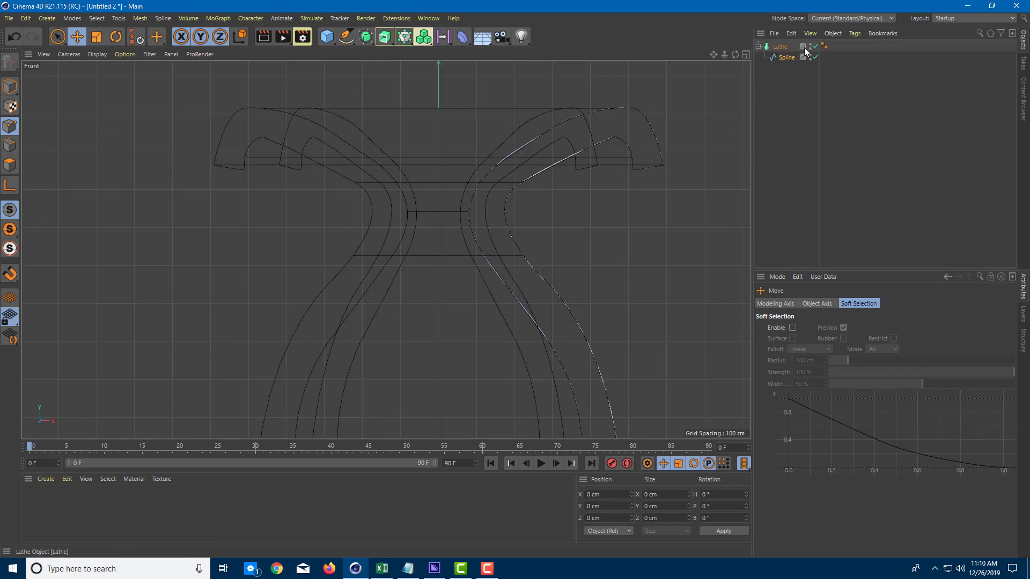
left_click_drag(786, 58, 792, 99)
- Move one profile point outward about 23 cm and push an inner-curve point out about 89 cm
scroll(512, 221, "up", 3)
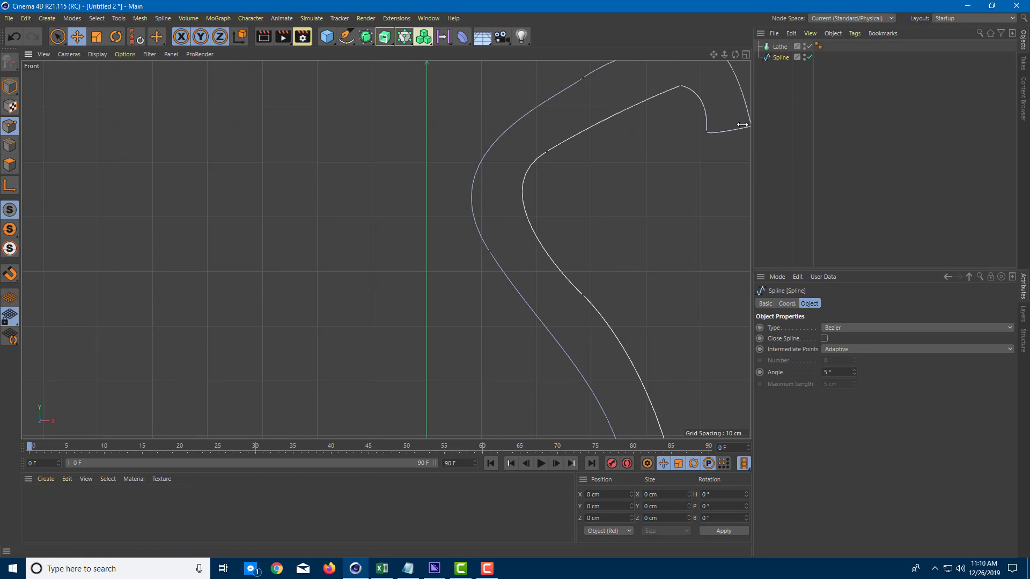
left_click(490, 250)
left_click_drag(539, 253, 556, 258)
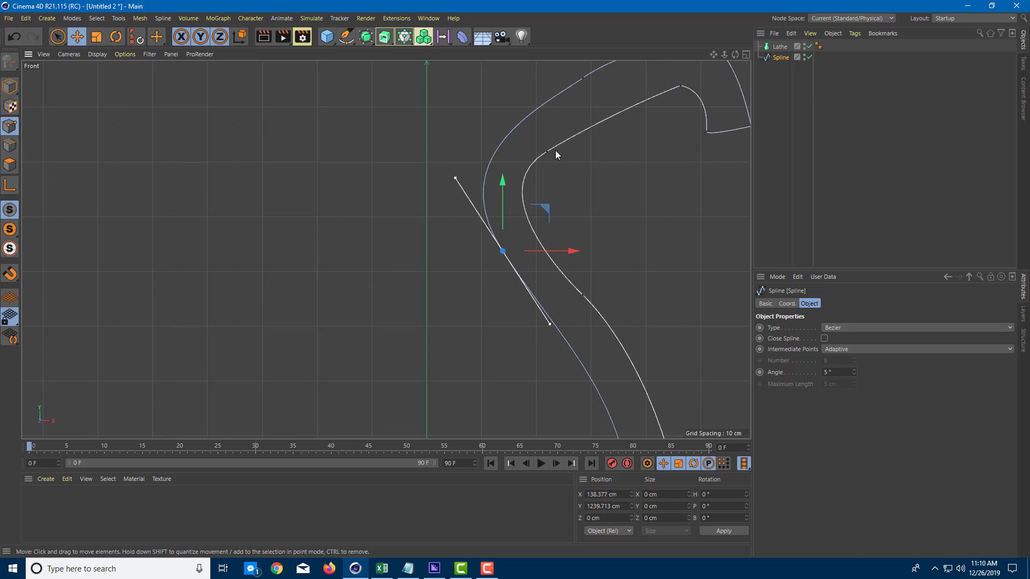
left_click(547, 152)
left_click_drag(595, 153, 641, 160)
left_click_drag(646, 119, 634, 107)
key("ctrl+z")
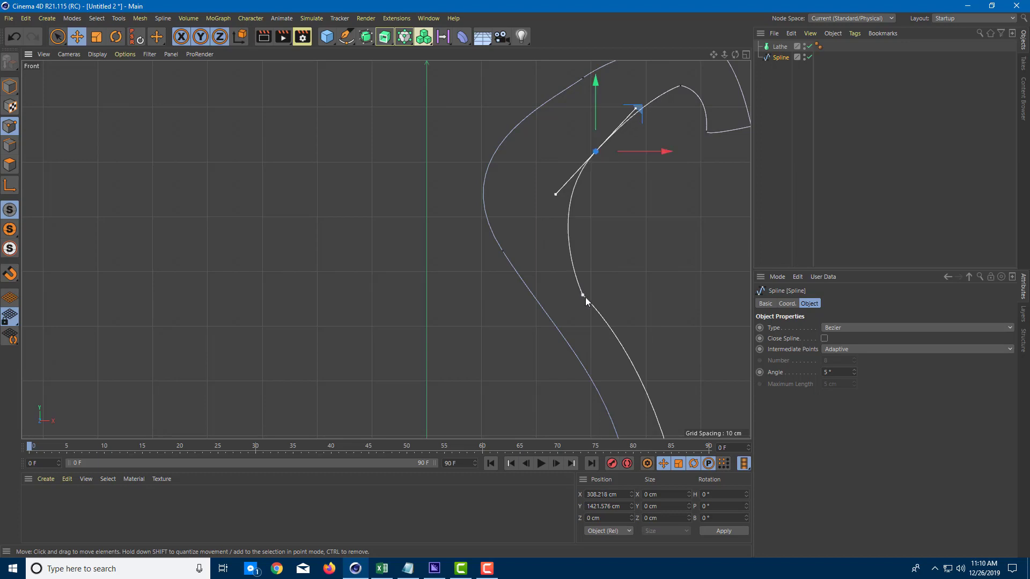
- Push the lower, outer-curve and upper rim points outward, then restore the four-view layout
left_click(583, 295)
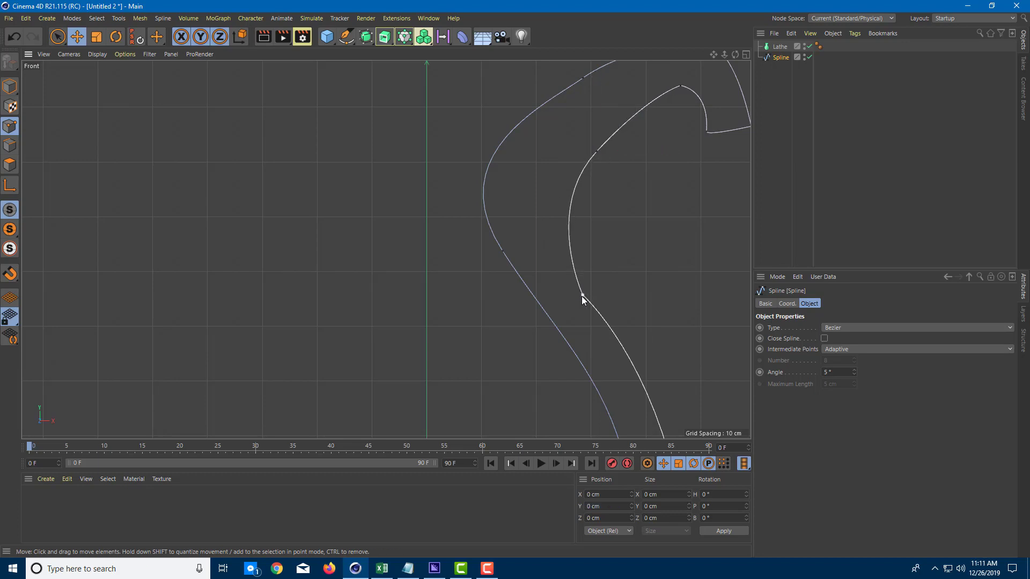
left_click_drag(622, 295, 634, 295)
left_click(504, 251)
left_click_drag(576, 256, 619, 256)
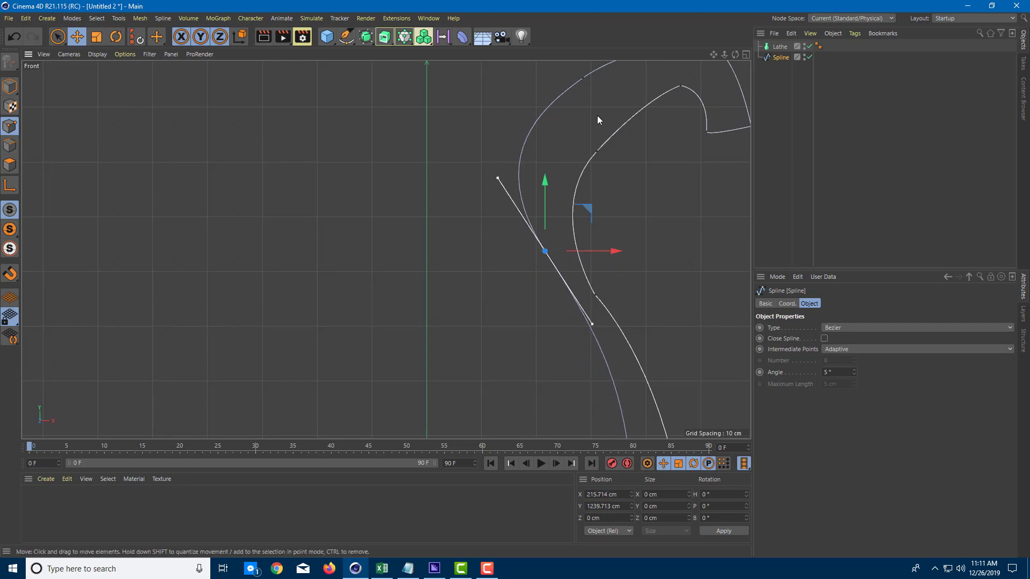
left_click(583, 79)
left_click_drag(613, 80, 633, 78)
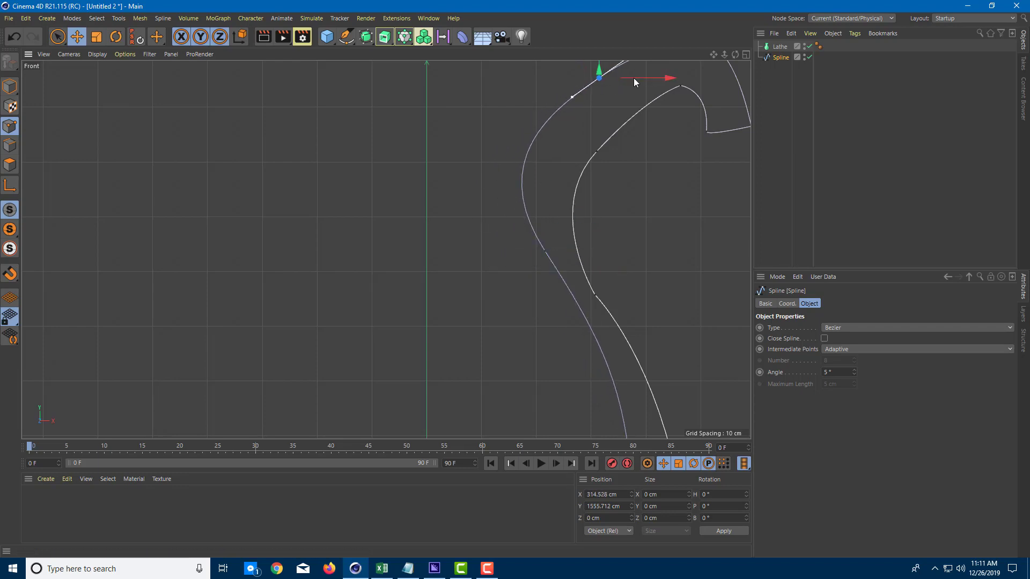
middle_click(703, 131)
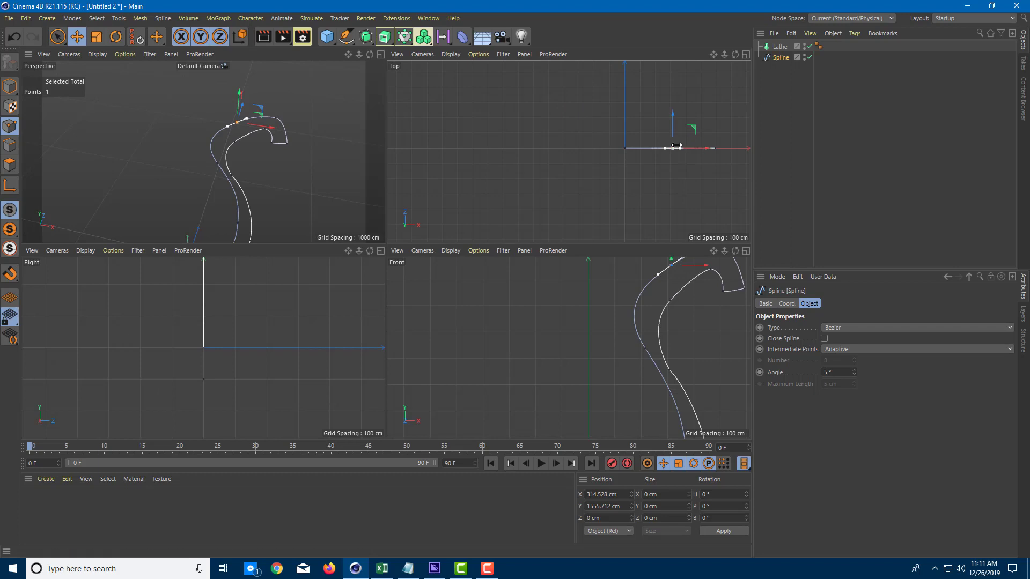
- Re-parent the Spline under the Lathe and enlarge the Perspective view
left_click_drag(784, 57, 780, 47)
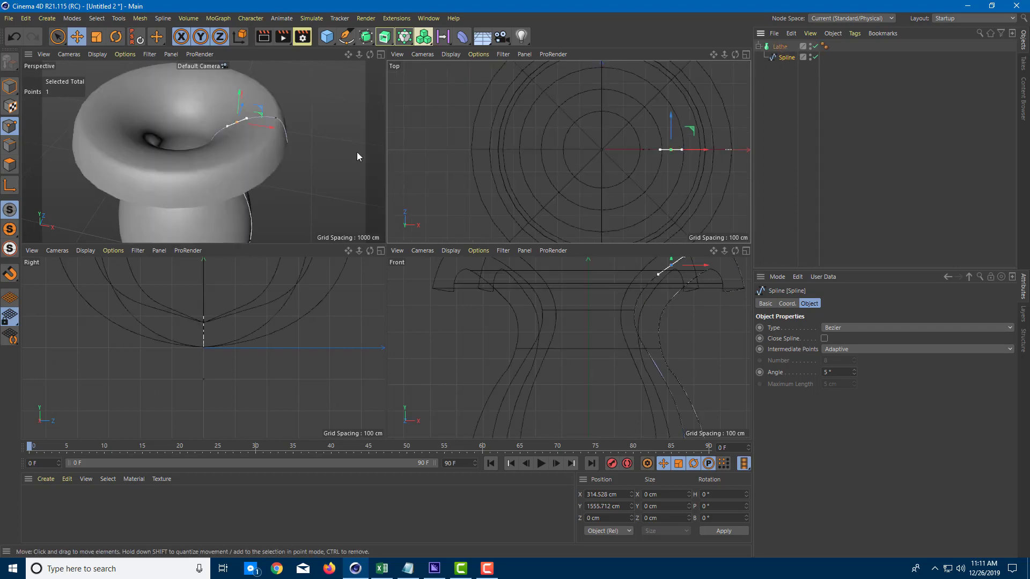
left_click(333, 152)
scroll(310, 147, "up", 3)
left_click_drag(310, 147, 326, 123, "alt")
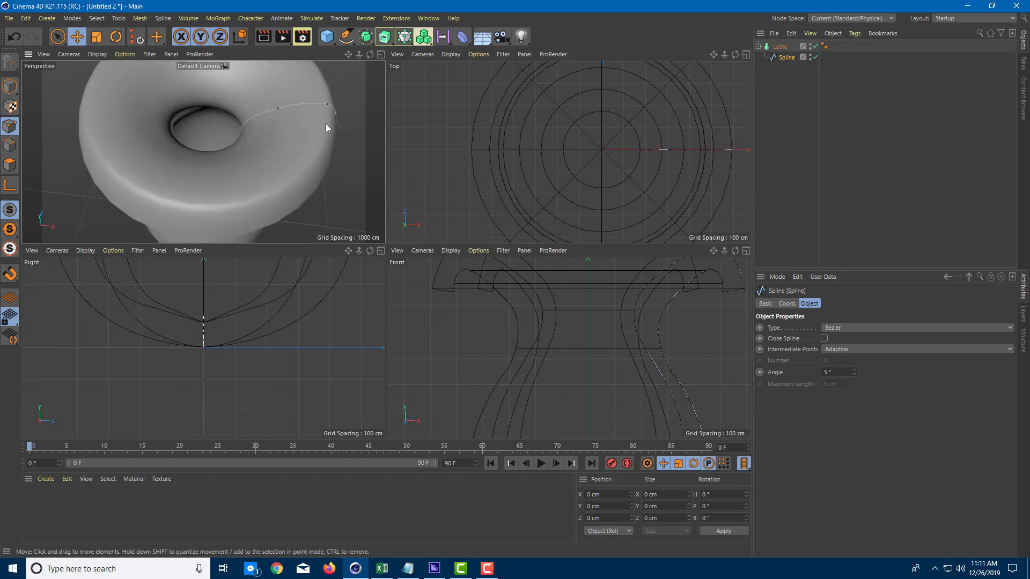
middle_click(326, 124)
- Move a lower body point outward to X 526.023 cm to swell the vase
left_click_drag(529, 211, 544, 267, "alt")
left_click(507, 331)
mouse_move(542, 331)
left_mouse_down()
mouse_move(566, 332)
mouse_move(551, 331)
left_mouse_up()
scroll(504, 241, "up", 5)
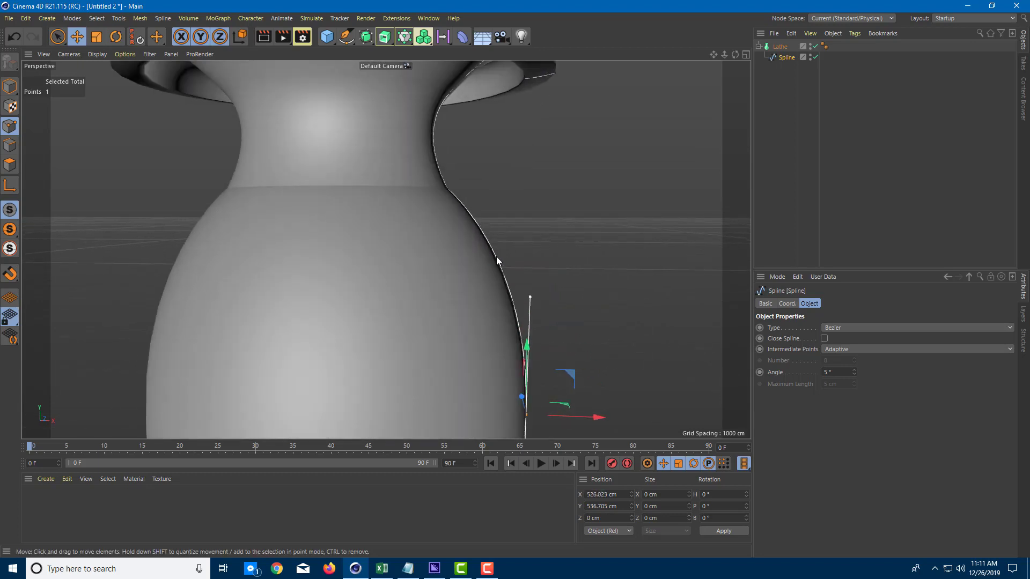
left_click(346, 38)
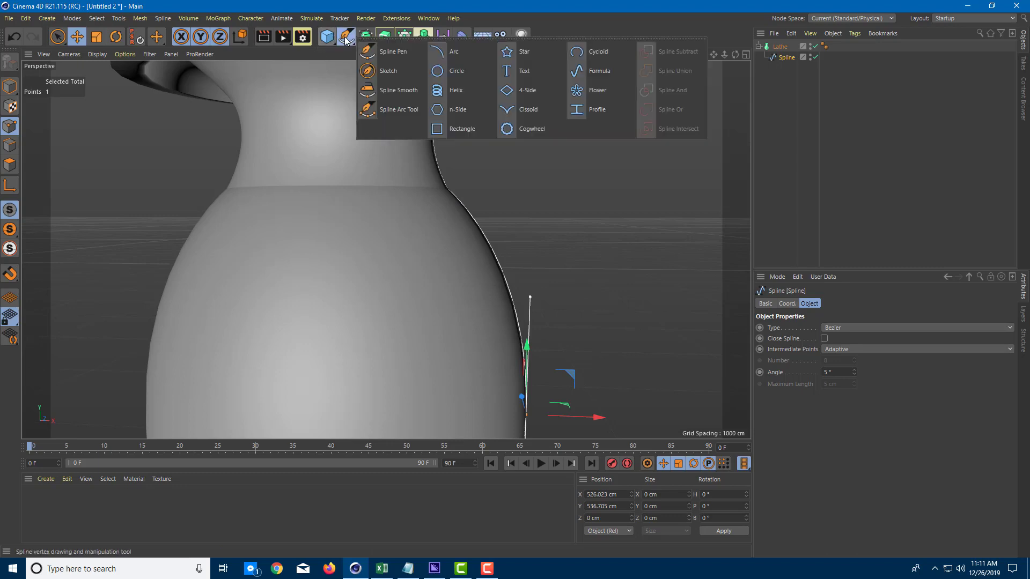
- With the Spline Pen, add a point on the body profile and pull it outward into a rib
left_click(370, 53)
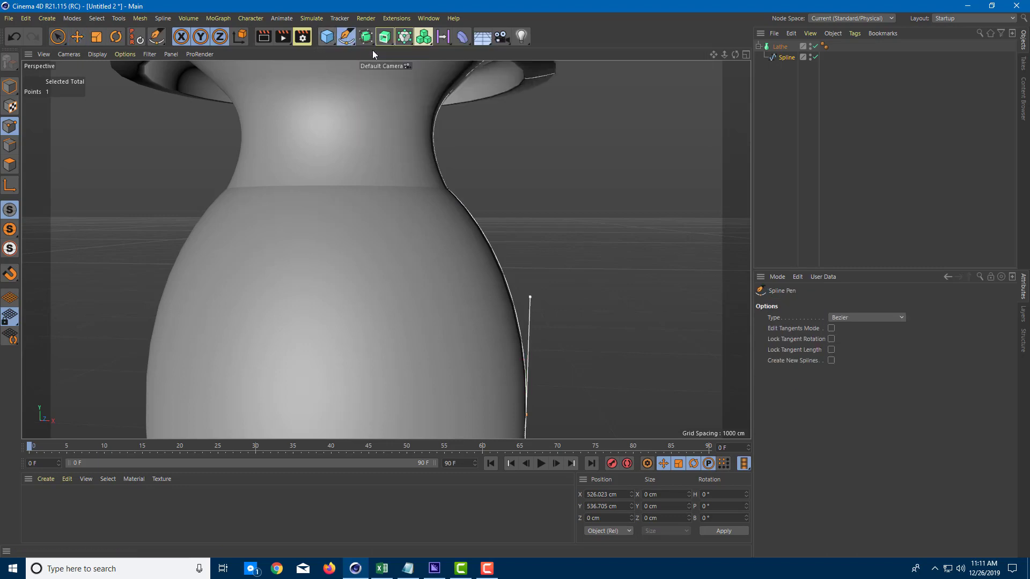
right_click(483, 237)
left_click(537, 272)
right_click(497, 260)
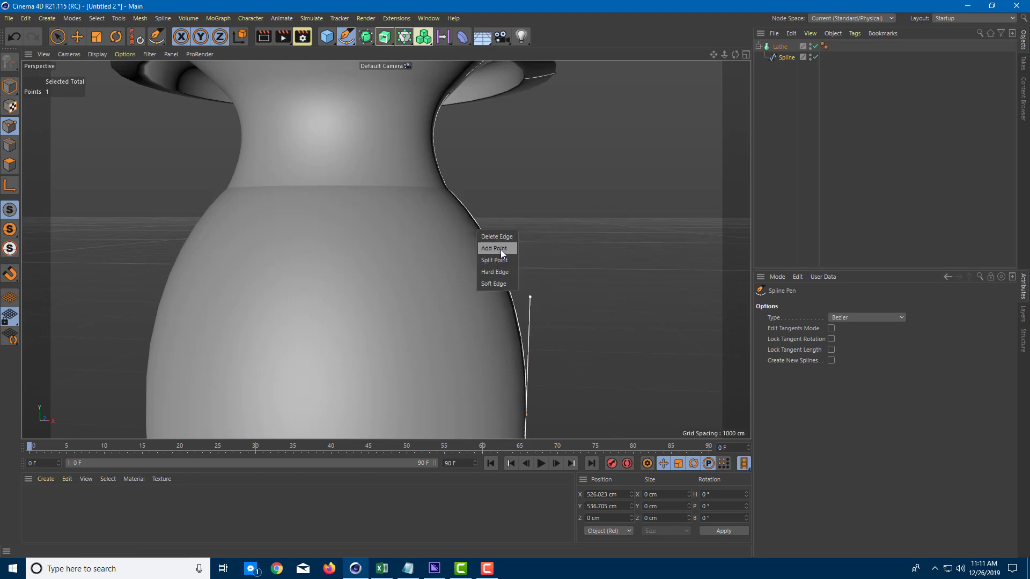
left_click(501, 250)
left_click(497, 262)
left_click_drag(480, 228, 513, 238)
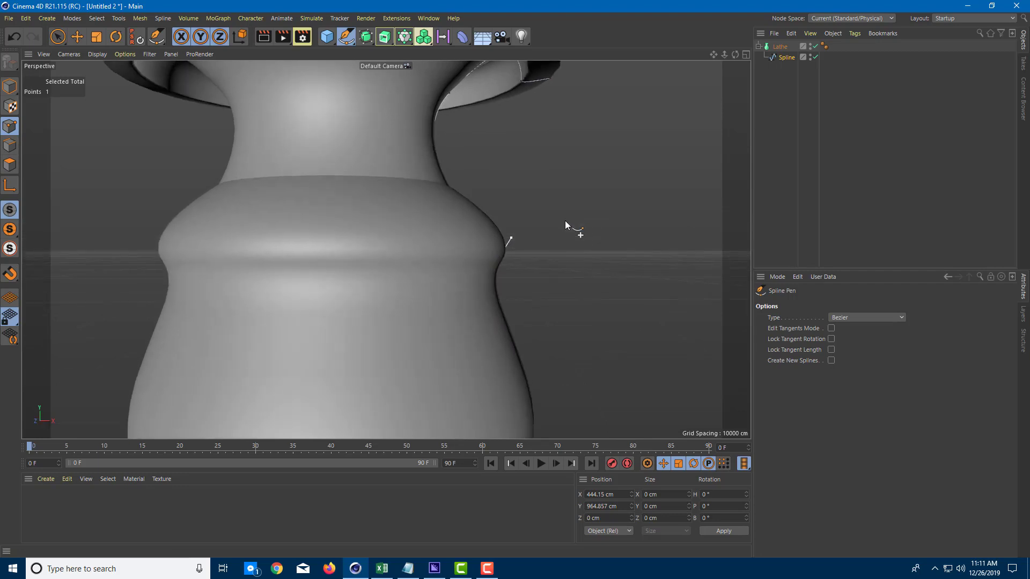
scroll(565, 221, "down", 5)
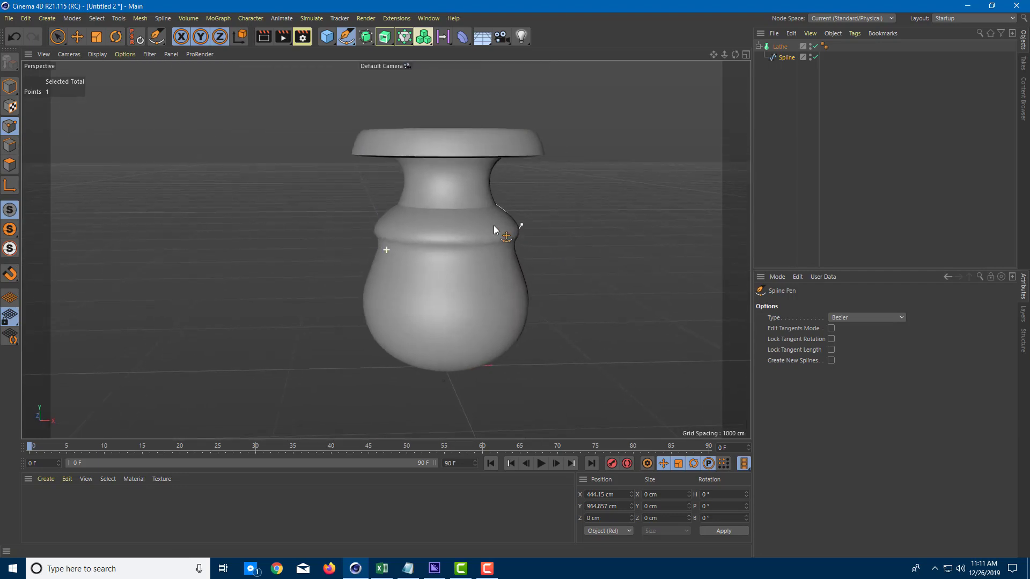
scroll(528, 271, "up", 8)
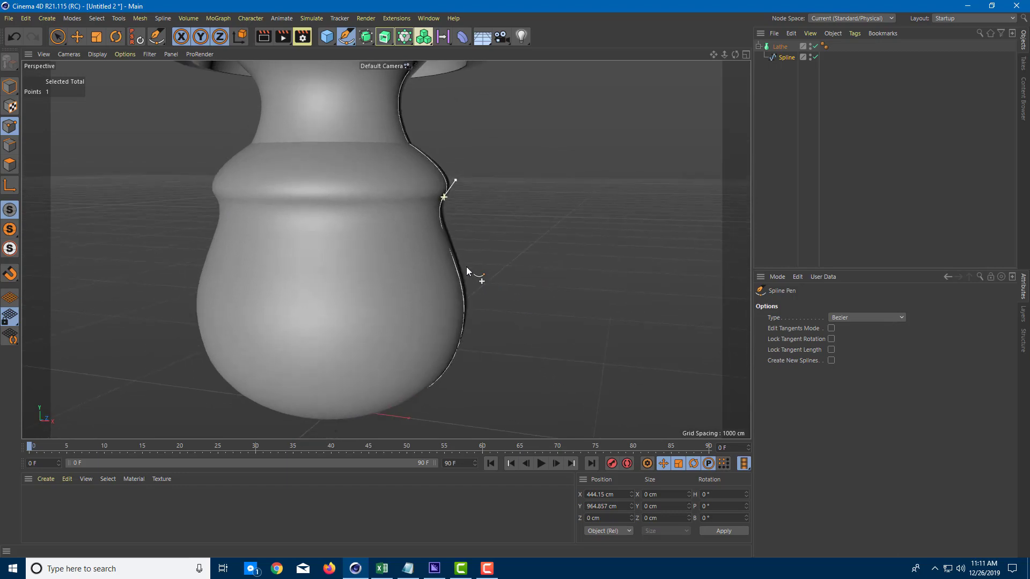
scroll(466, 266, "up", 1)
- Insert another point on the lower body curve and drag it to form a second rib
right_click(463, 295)
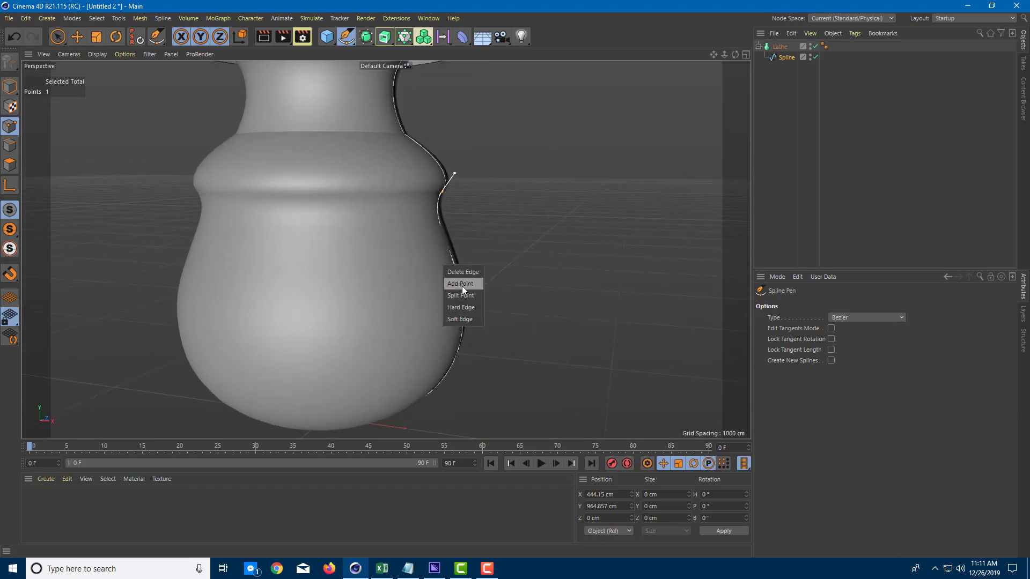
left_click(473, 294)
left_click_drag(463, 295, 579, 184)
scroll(510, 246, "down", 3)
left_click(780, 47)
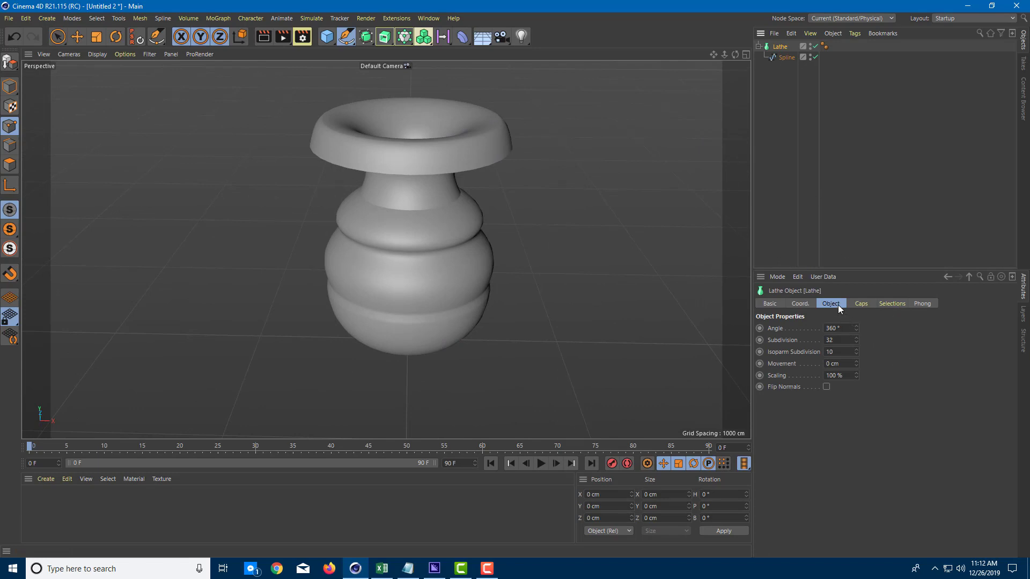
- Scroll the Lathe Angle through partial sweeps like 230° and 256°, then enter 360°
left_click(845, 329)
scroll(844, 330, "down", 20)
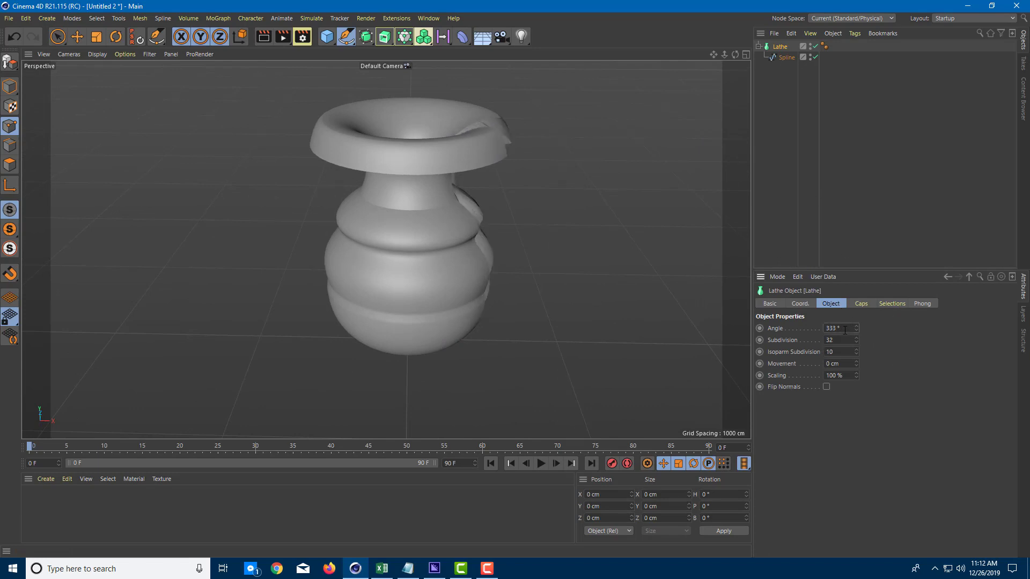
scroll(844, 330, "down", 20)
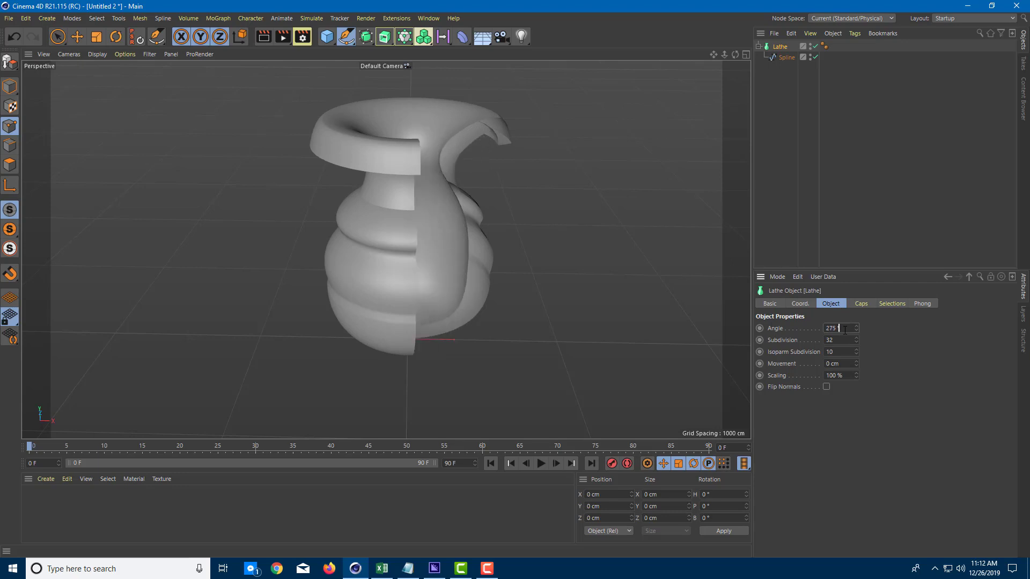
scroll(844, 329, "down", 8)
scroll(848, 329, "down", 4)
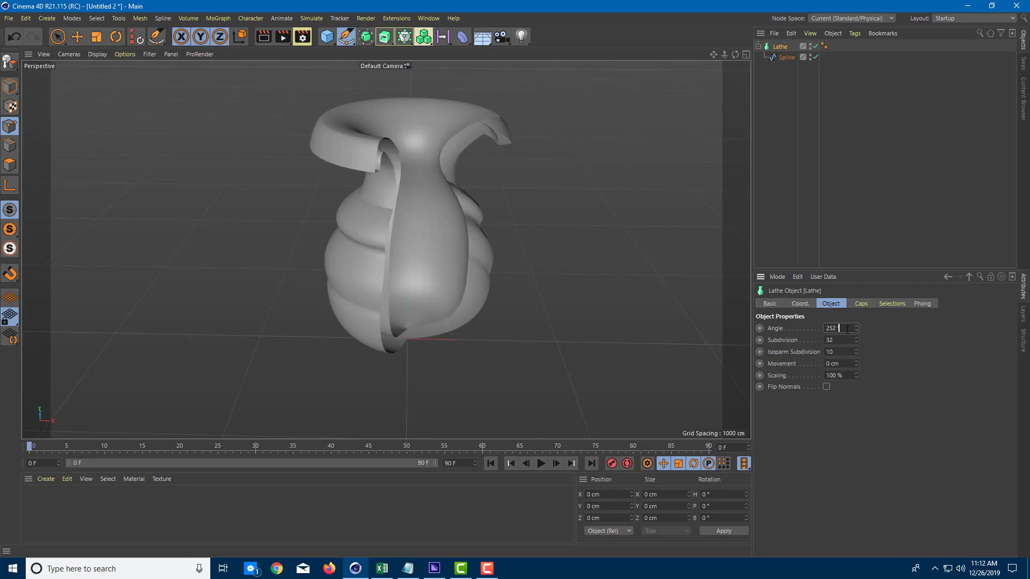
scroll(846, 330, "down", 20)
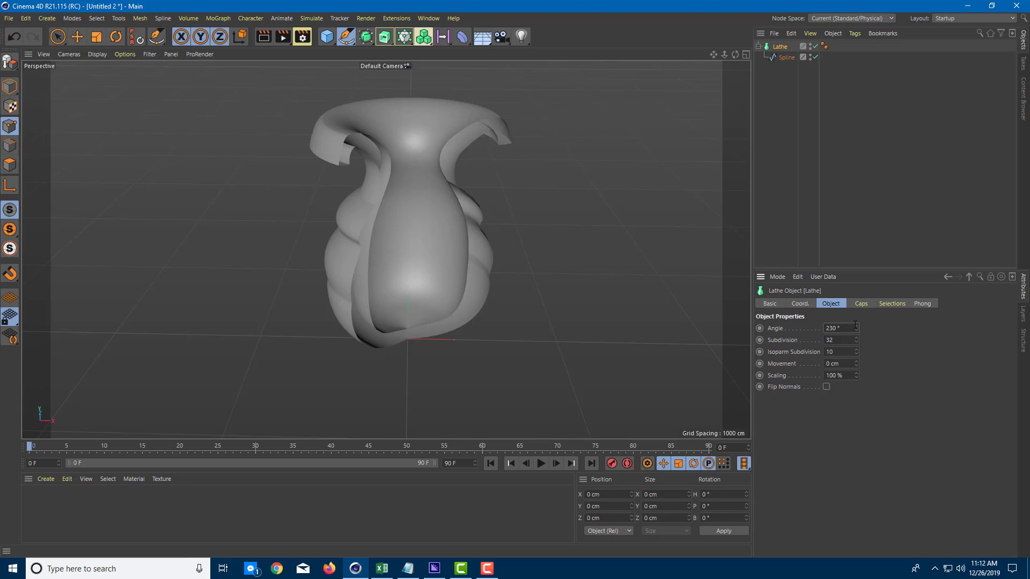
scroll(854, 332, "up", 20)
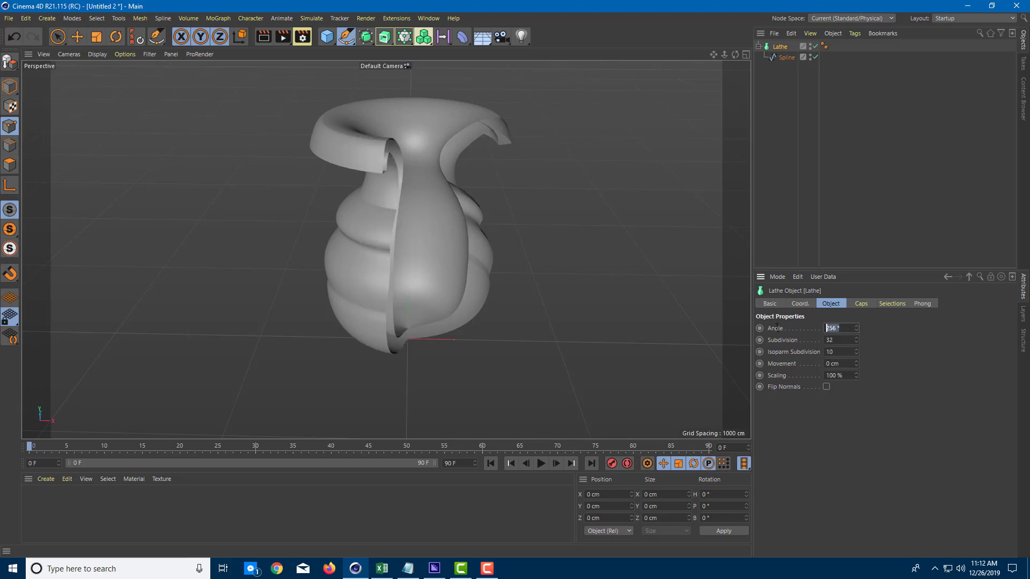
type("360")
key("Return")
- Set the Lathe Angle to 45° to inspect the slice, then restore it to 360°
left_click(836, 328)
type("45")
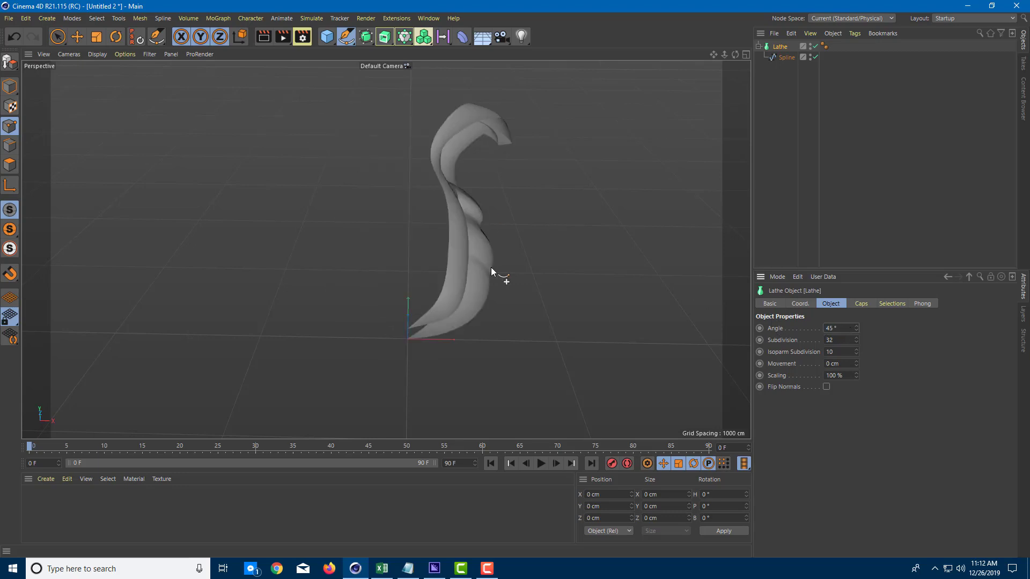
left_click_drag(548, 259, 469, 272, "alt")
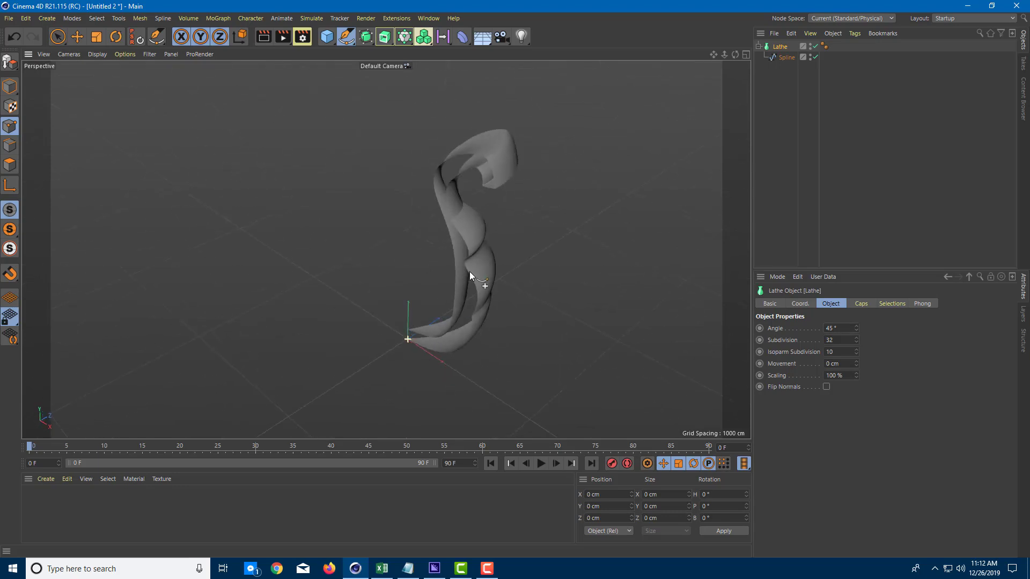
left_click(832, 328)
type("360")
key("Return")
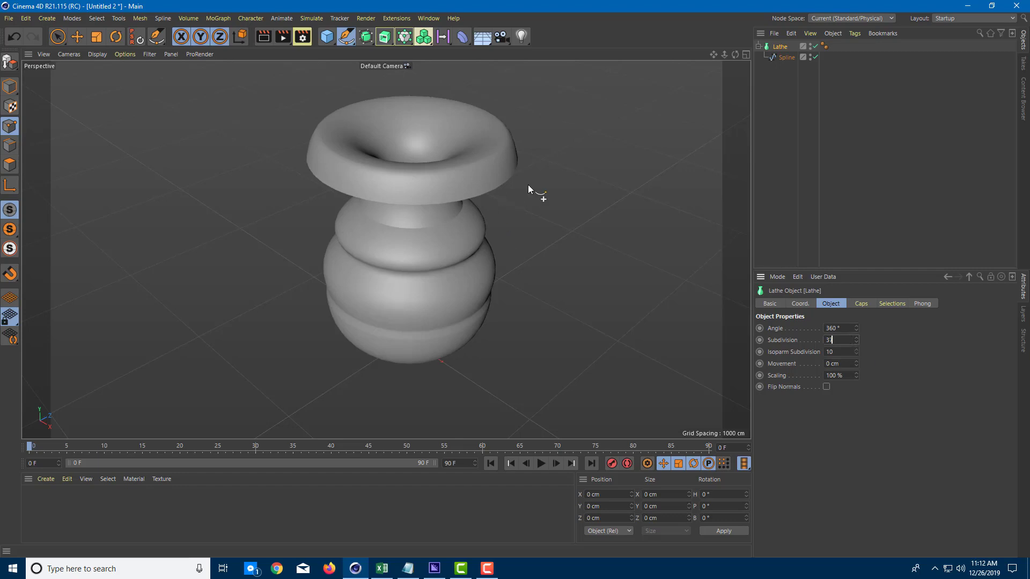
- Set Lathe Subdivision to 37, then try 4 and 3 for a triangular vase
type("37")
key("Return")
scroll(528, 182, "up", 3)
left_click(847, 340)
type("4")
key("BackSpace")
type("3")
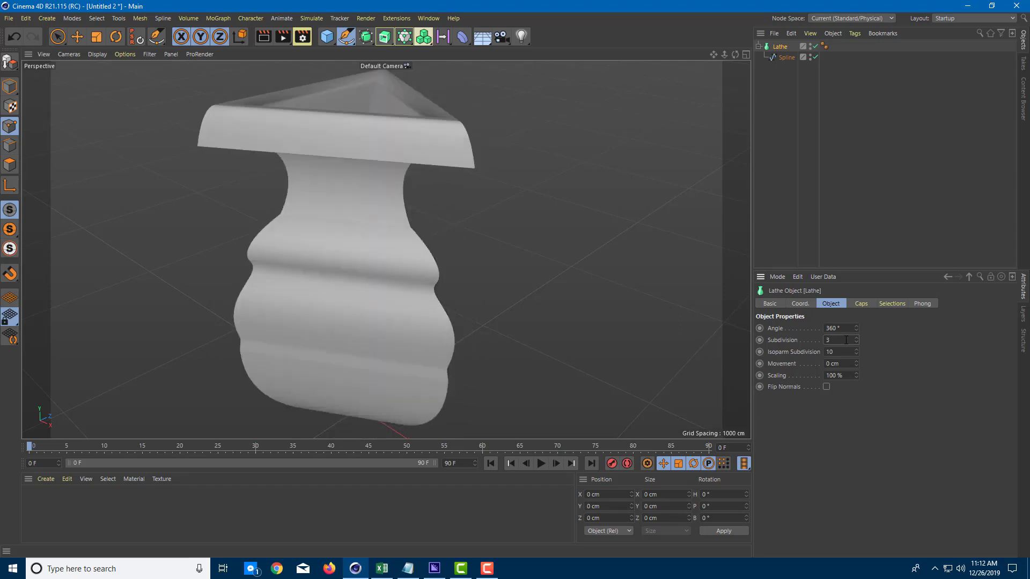
left_click_drag(603, 296, 509, 263, "alt")
- Make the vase five-sided, then raise Subdivision to 49 for a smooth round body
left_click(840, 339)
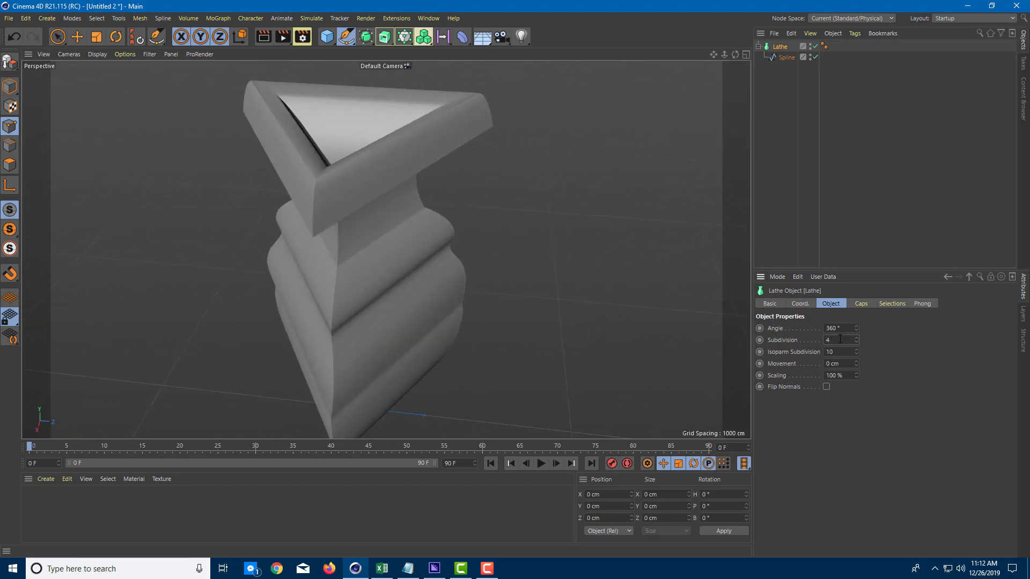
type("5")
key("Return")
scroll(840, 339, "up", 20)
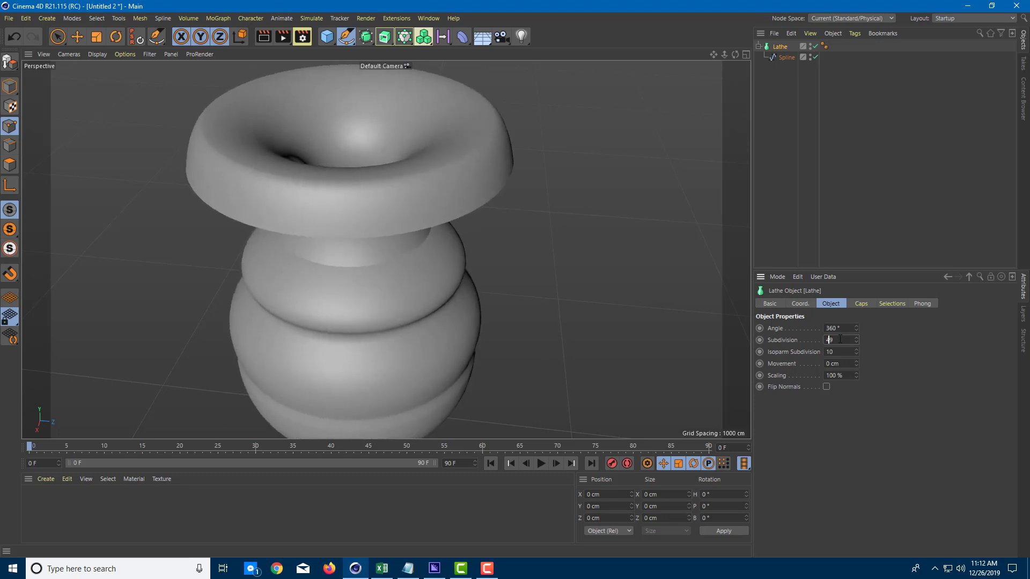
left_click_drag(494, 288, 582, 265, "alt")
left_click(836, 352)
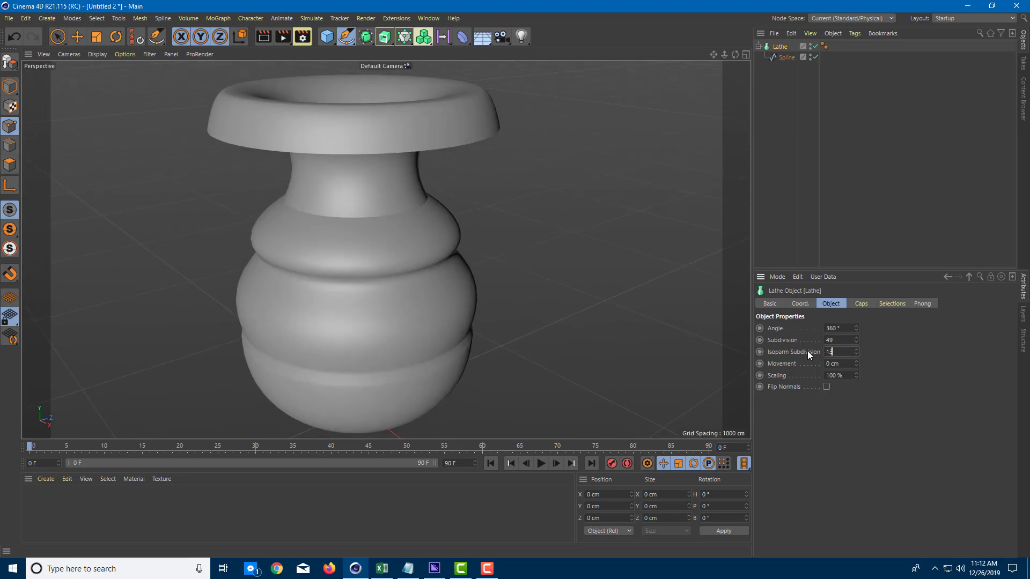
- Scroll the Lathe Movement down to -147 cm to test a spiral offset
left_click(850, 364)
scroll(852, 364, "up", 4)
scroll(853, 364, "down", 20)
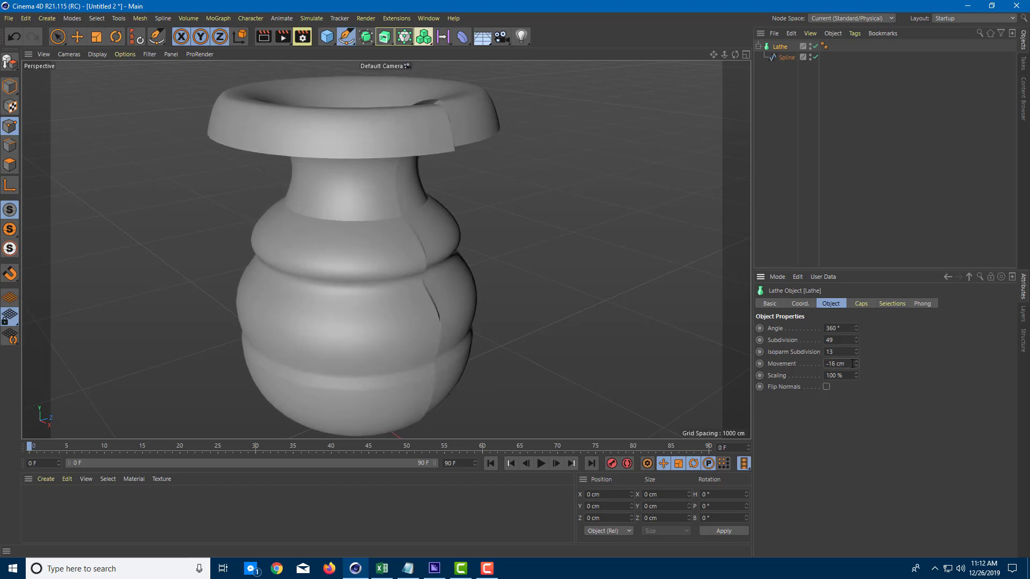
scroll(852, 364, "down", 20)
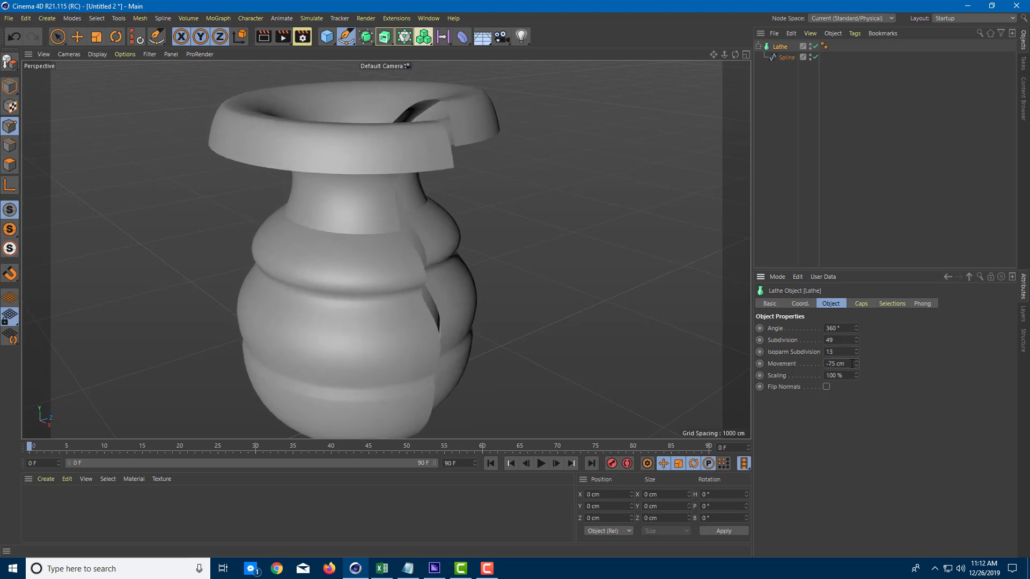
scroll(852, 364, "down", 20)
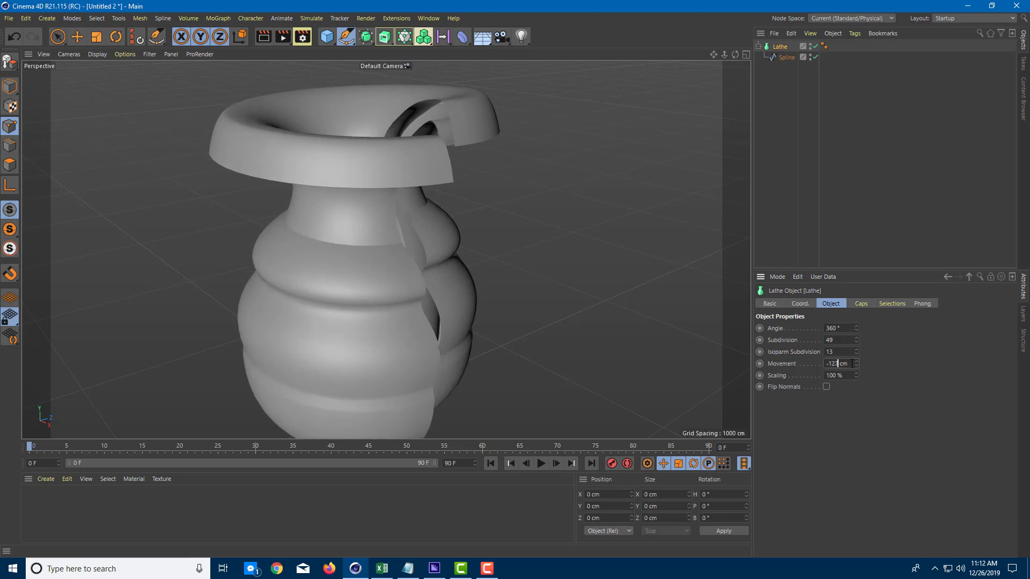
left_click_drag(602, 294, 567, 285, "alt")
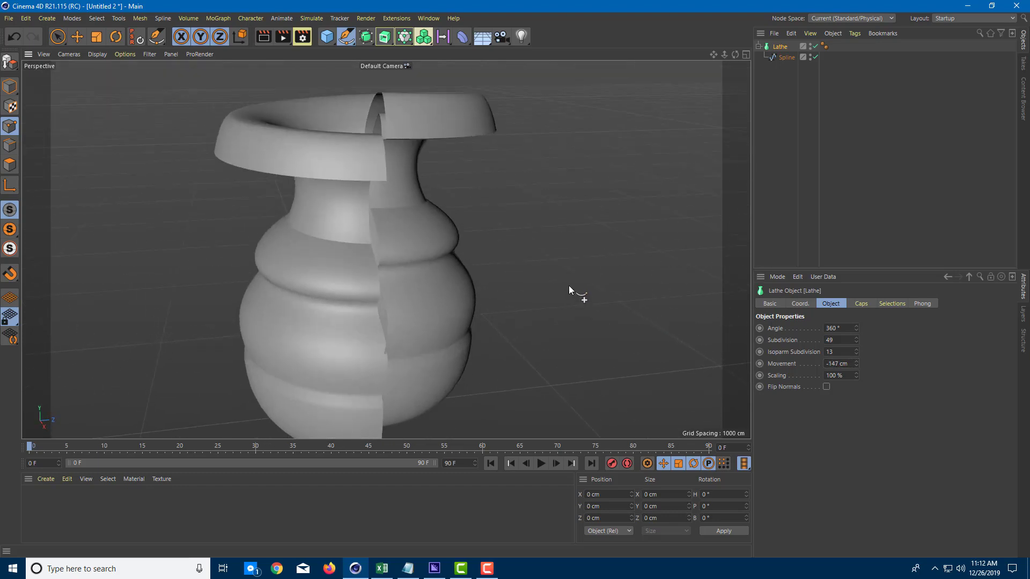
scroll(843, 376, "up", 20)
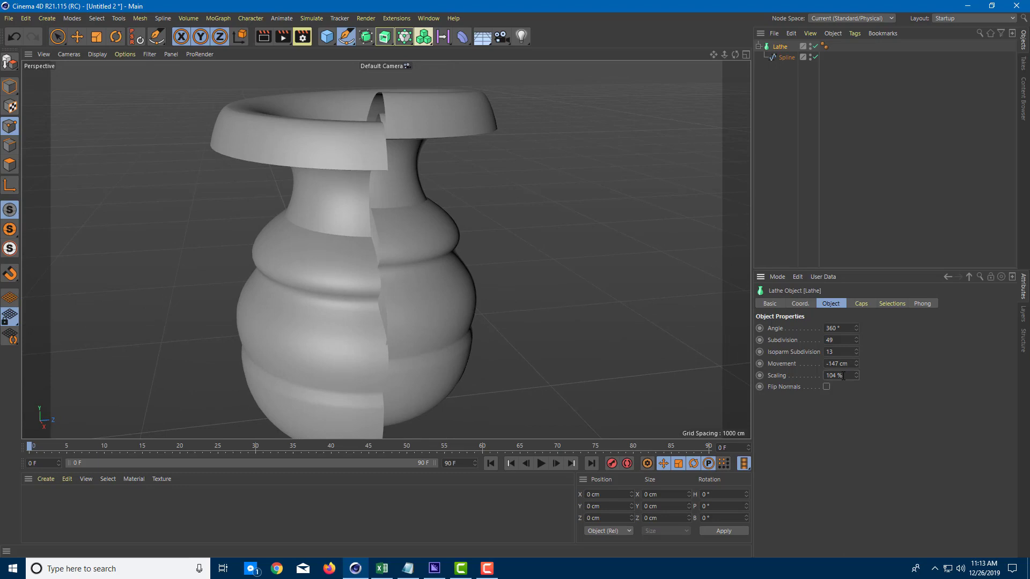
scroll(843, 376, "up", 5)
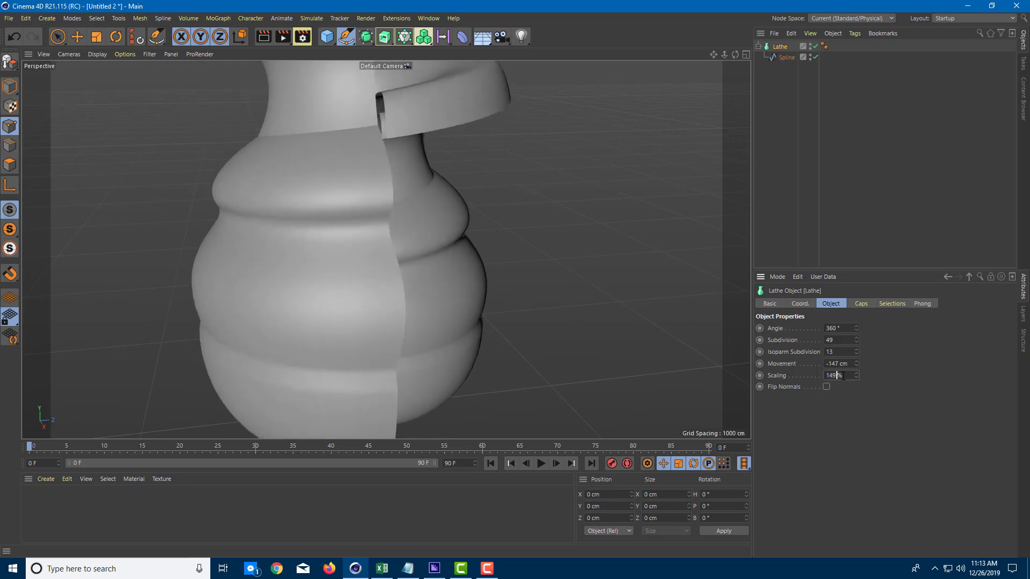
scroll(843, 375, "down", 20)
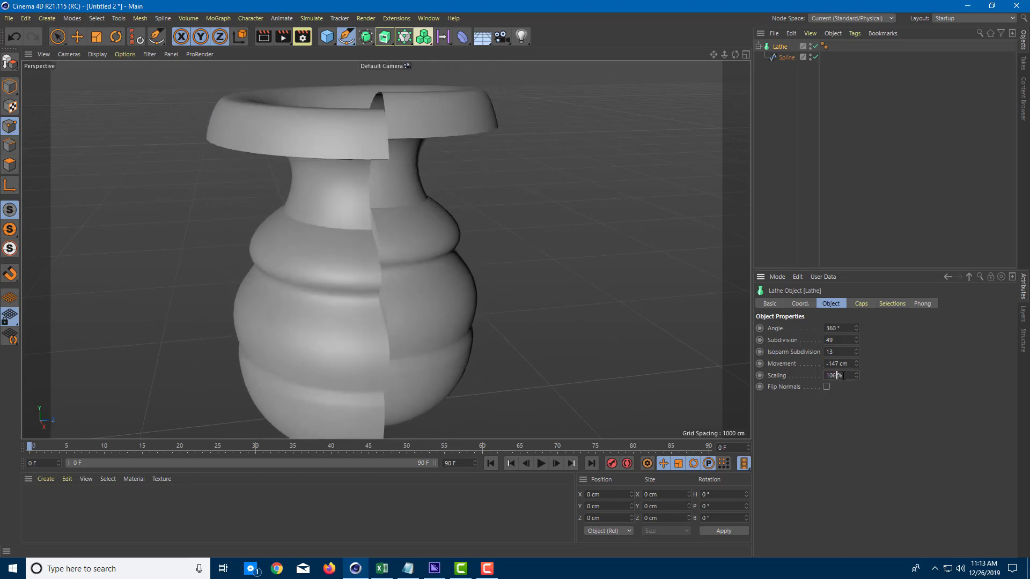
- Reset the Lathe Scaling from 85 % to 100 % and Movement to 0 cm
left_click(846, 376)
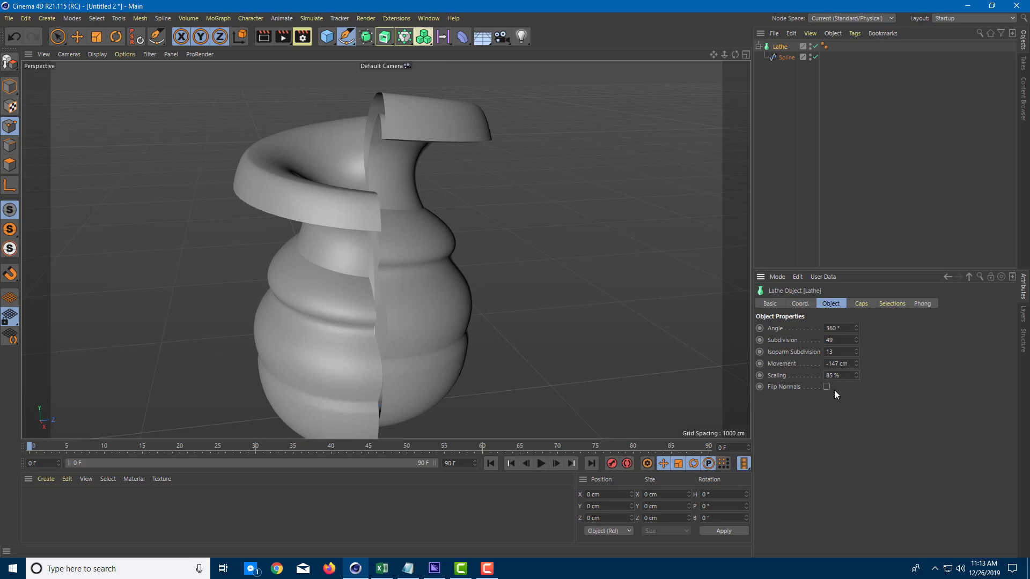
left_click(826, 387)
double_click(830, 376)
type("100")
key("Return")
left_click_drag(850, 366, 787, 365)
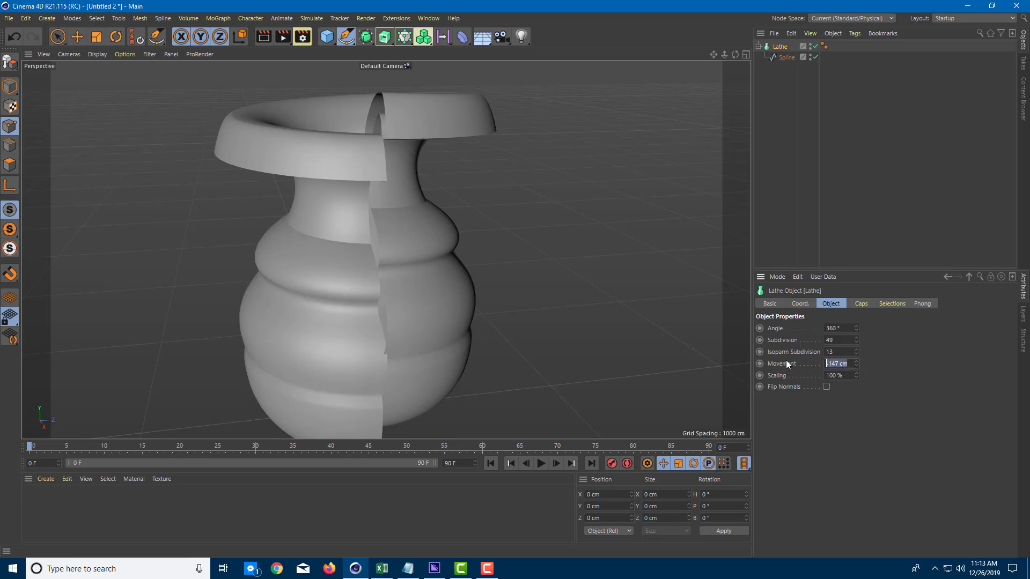
type("0")
key("Return")
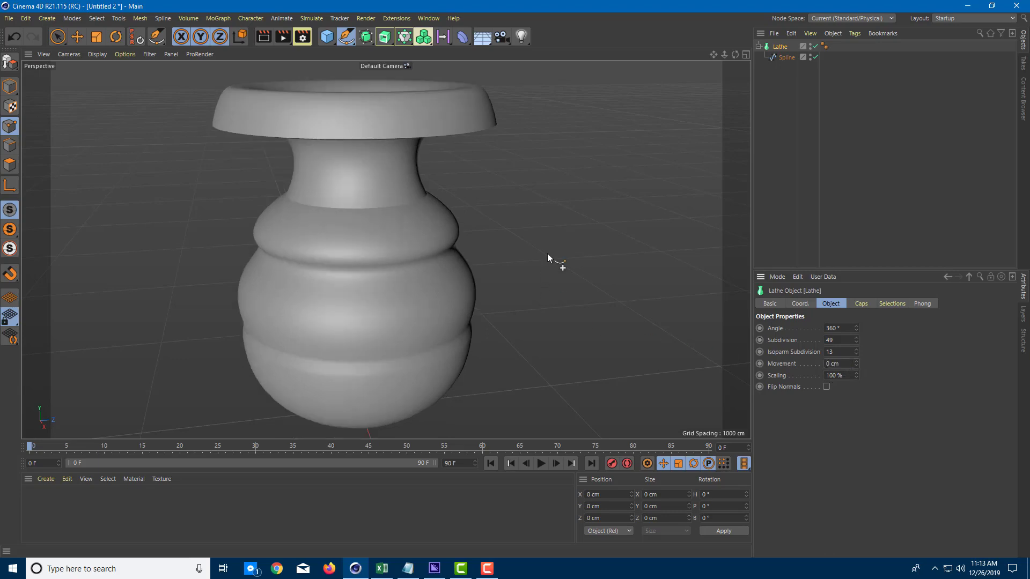
left_click_drag(495, 216, 642, 220, "alt")
scroll(585, 250, "down", 5)
middle_click_drag(575, 163, 381, 214, "alt")
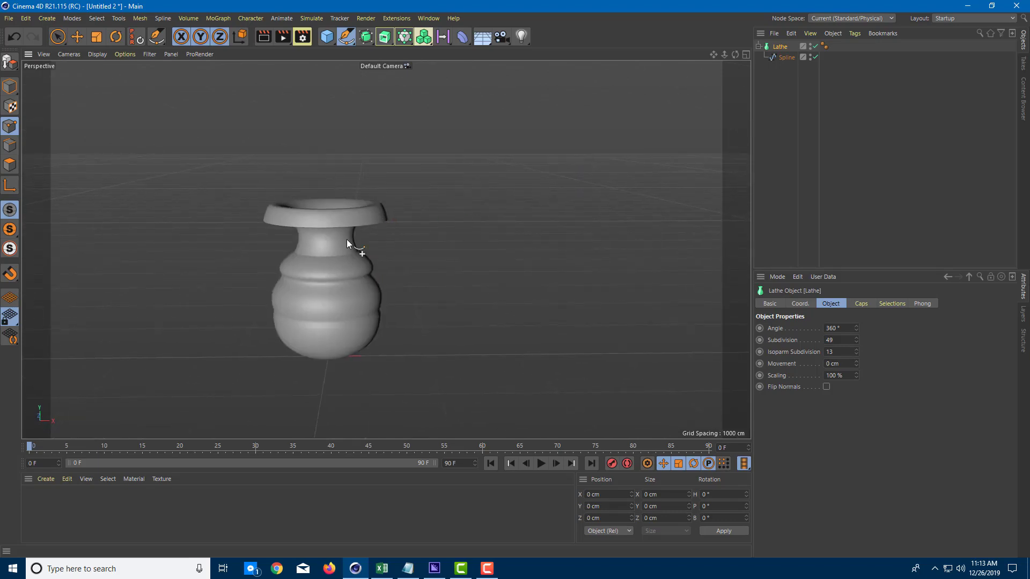
right_click_drag(371, 205, 469, 217, "alt")
left_click_drag(470, 217, 487, 200, "alt")
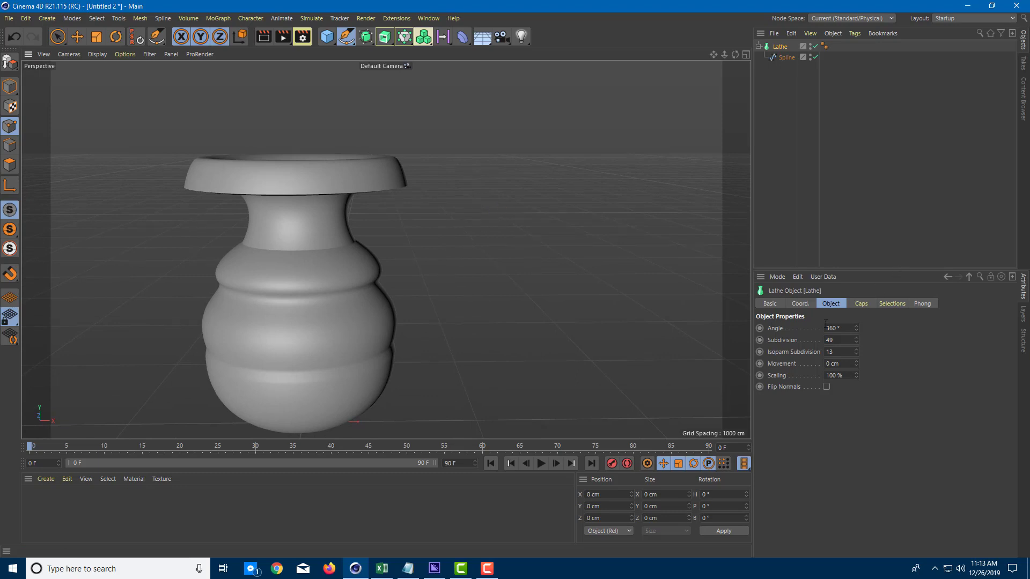
left_click_drag(513, 234, 417, 200, "alt")
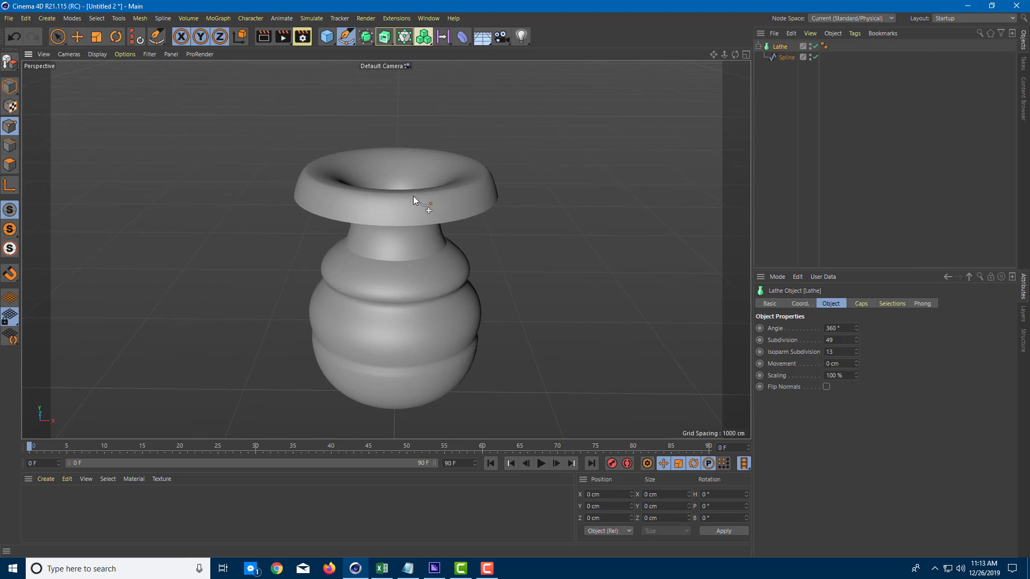
left_click(9, 86)
left_click(127, 166)
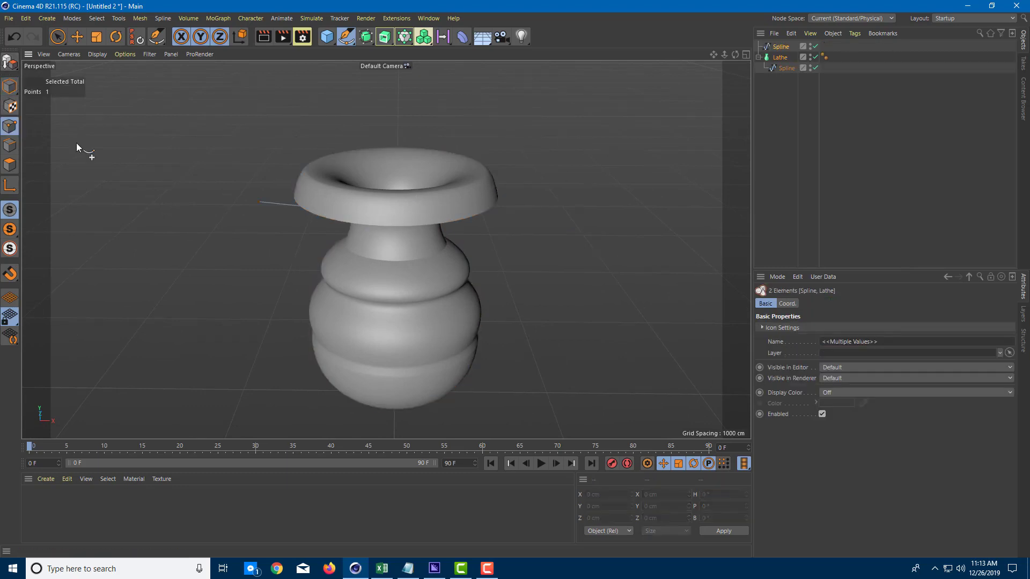
key("ctrl+z")
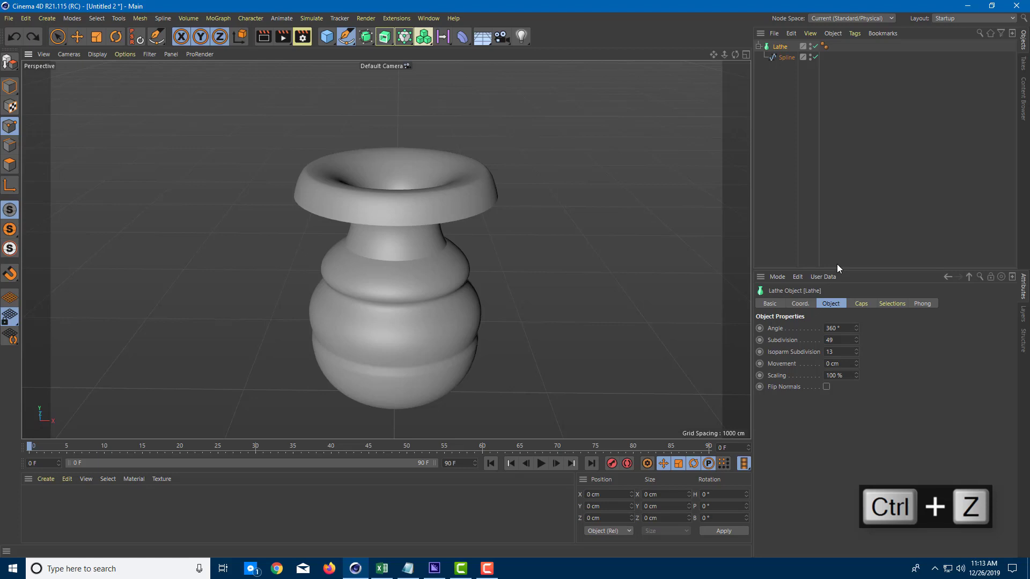